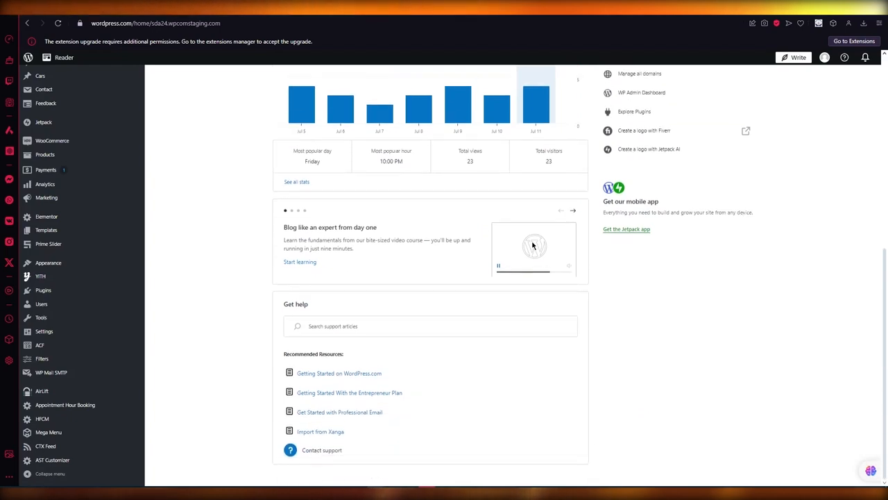
pyautogui.scroll(5, 213, 248)
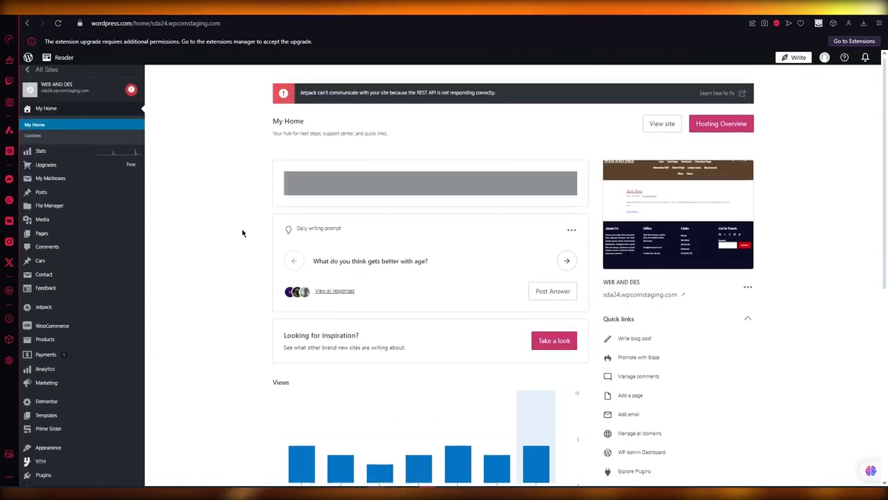
pyautogui.scroll(-5, 243, 232)
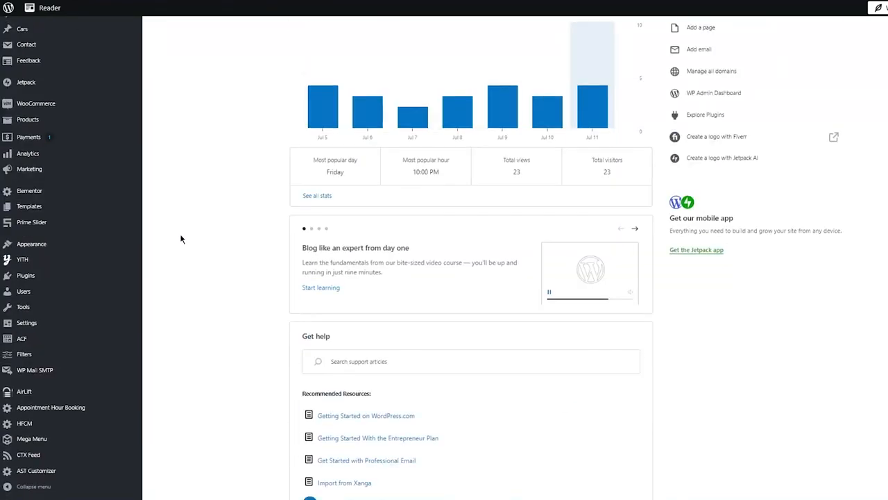
pyautogui.scroll(-1, 184, 278)
pyautogui.scroll(5, 459, 271)
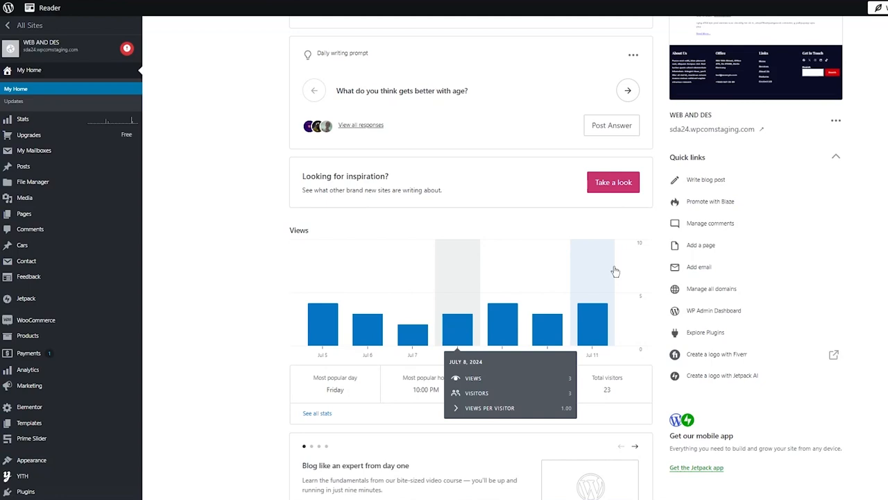
pyautogui.scroll(-5, 763, 277)
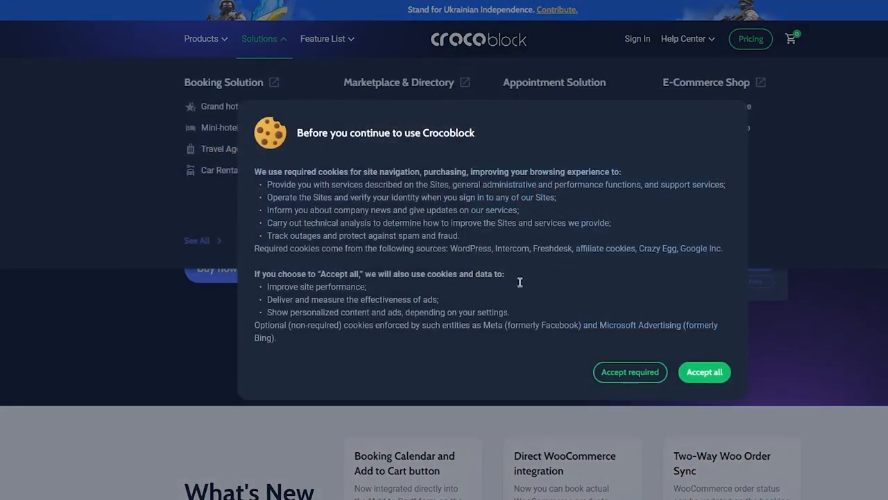
# Accept all cookies on Crocoblock's JetBooking page and highlight the plugin's tagline.
pyautogui.click(713, 376)
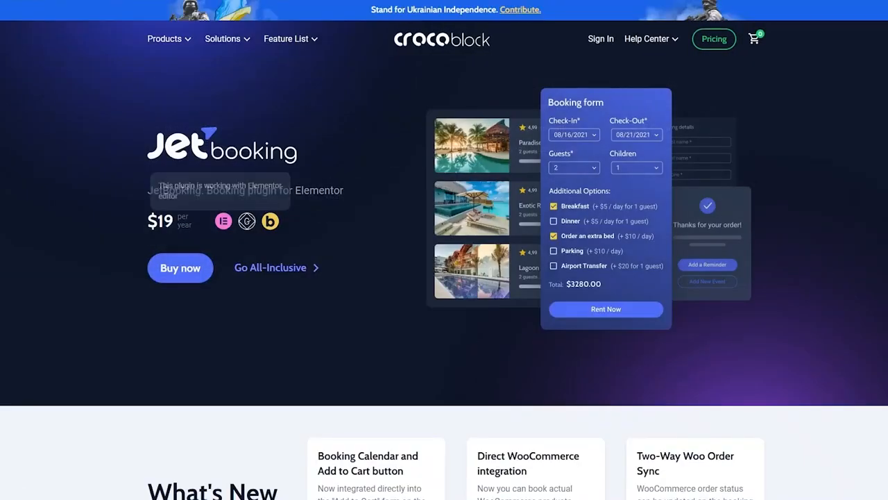
pyautogui.moveTo(130, 188); pyautogui.dragTo(373, 172)
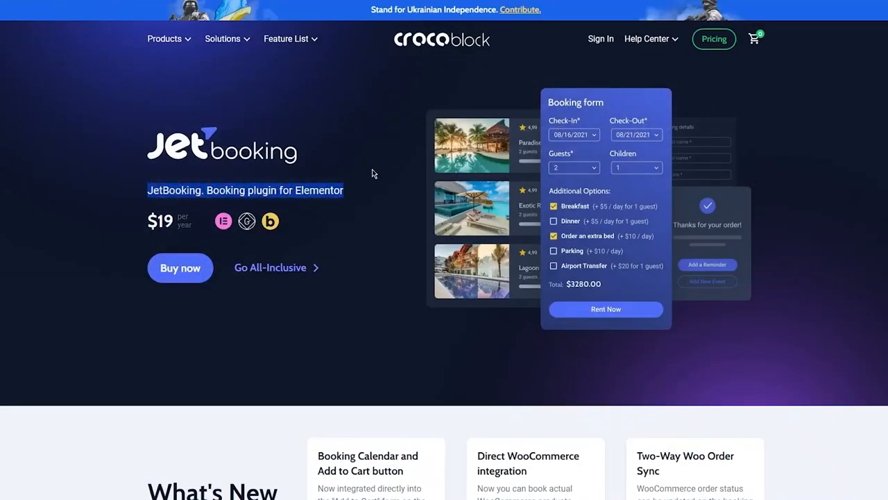
pyautogui.click(385, 125)
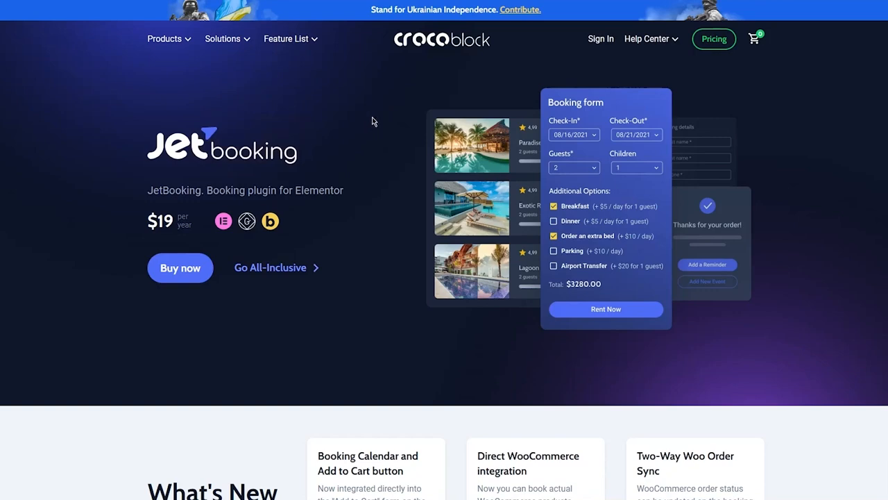
# Look through the JetBooking page's daily-service website examples, selecting the Car Rental example.
pyautogui.scroll(-2, 372, 122)
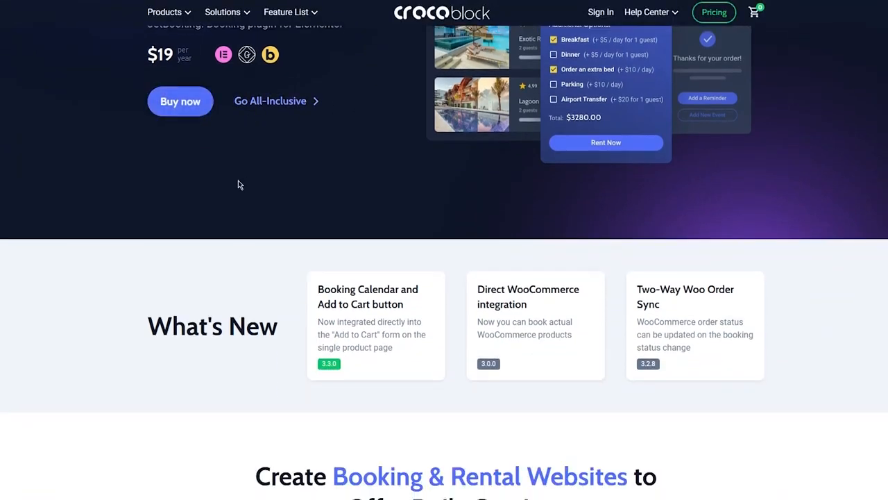
pyautogui.scroll(-4, 238, 185)
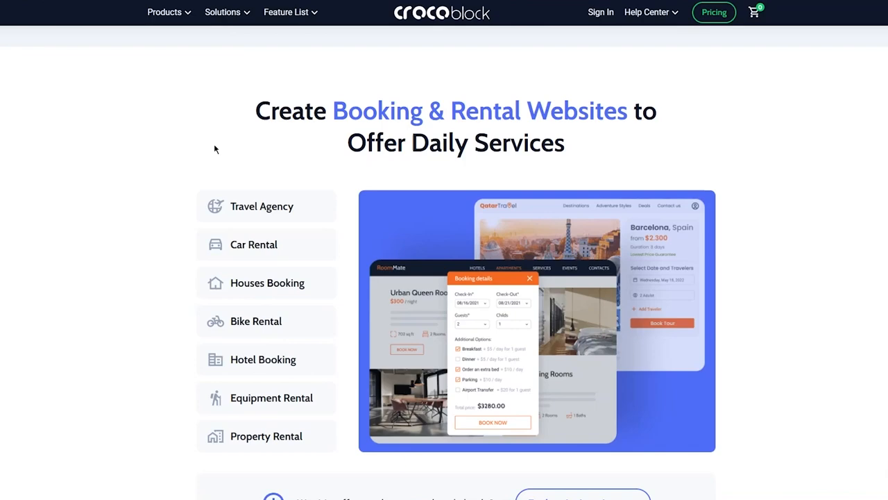
pyautogui.scroll(-1, 205, 147)
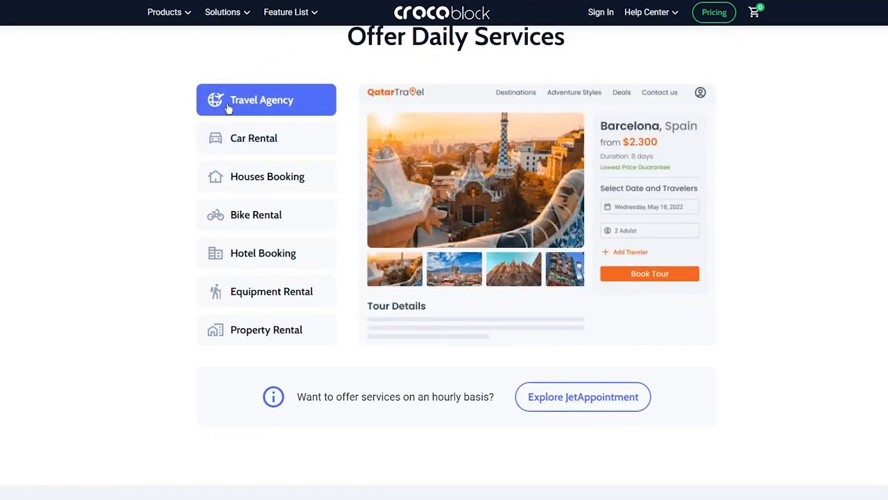
pyautogui.click(286, 138)
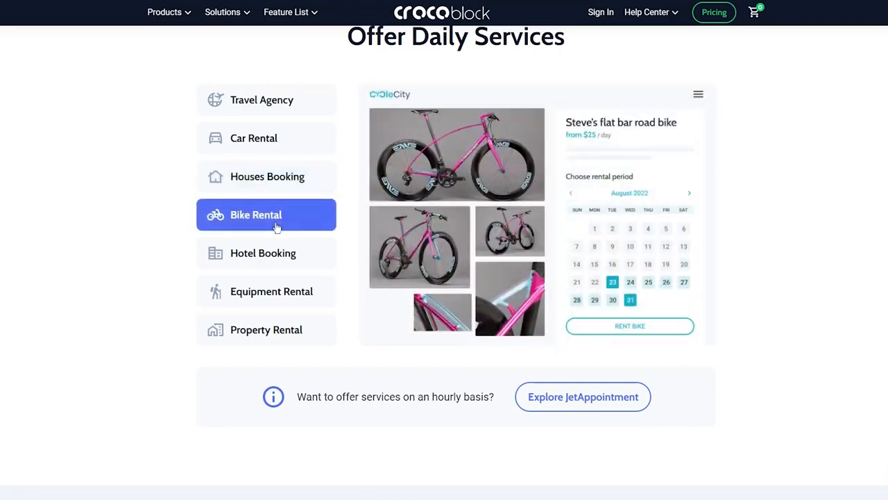
pyautogui.scroll(-2, 174, 274)
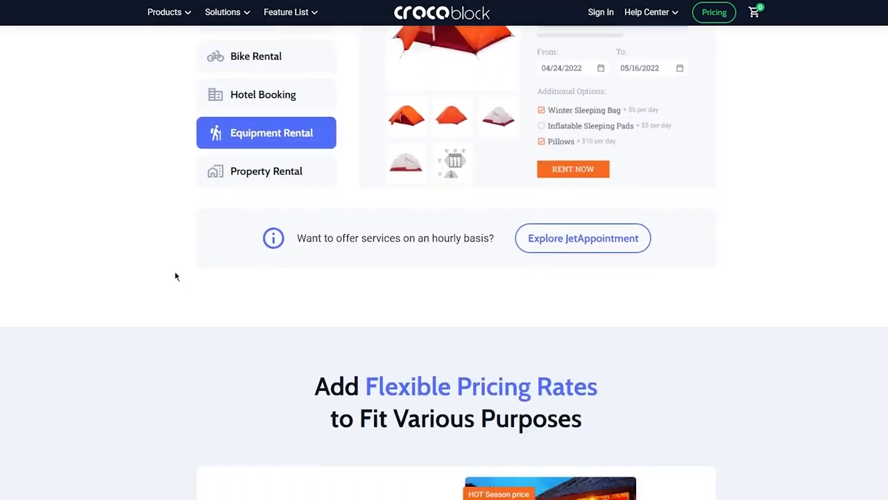
# Examine the JetBooking page's sections on flexible pricing rates, booking site features, required plugins and booking forms.
pyautogui.scroll(-5, 171, 244)
pyautogui.scroll(2, 169, 243)
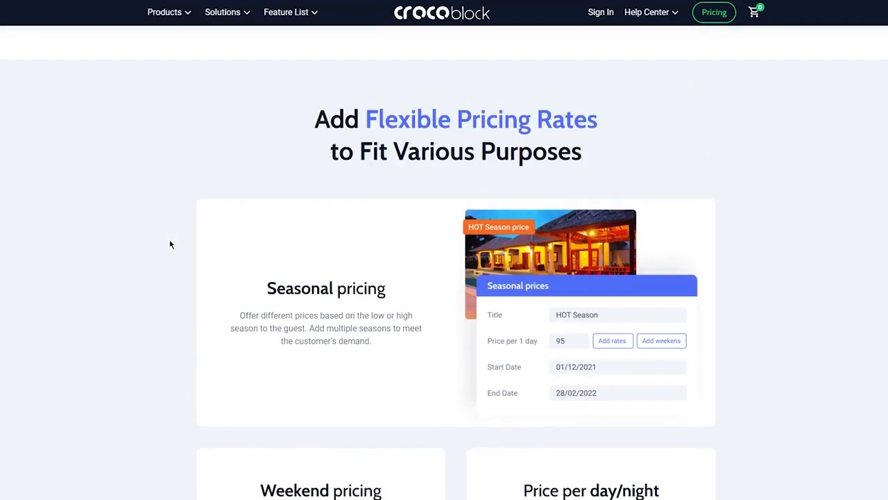
pyautogui.scroll(-6, 116, 206)
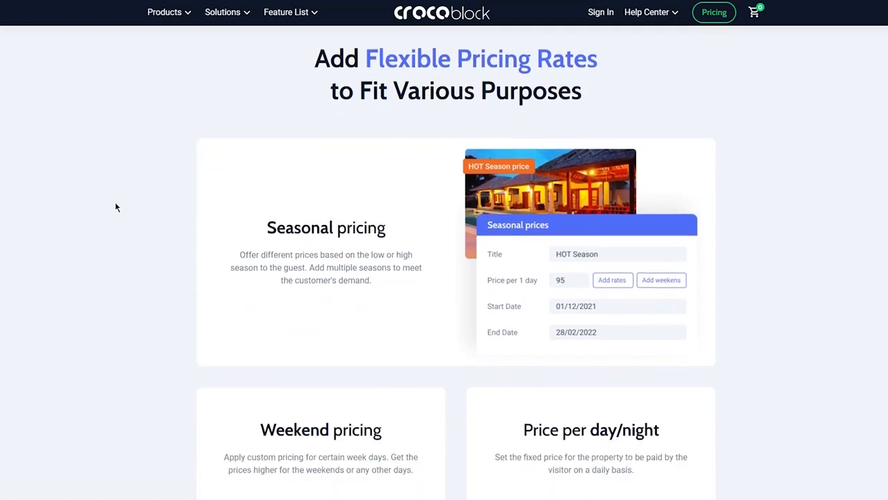
pyautogui.scroll(-8, 164, 199)
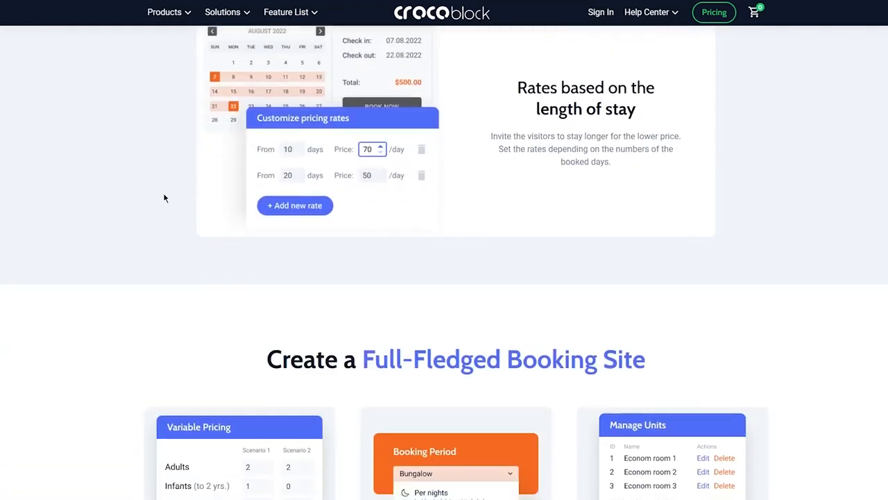
pyautogui.scroll(-5, 159, 200)
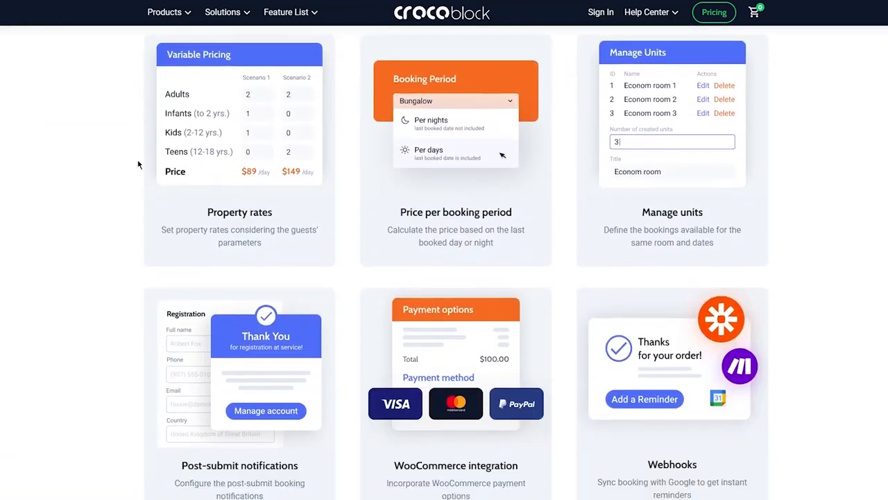
pyautogui.scroll(-10, 116, 171)
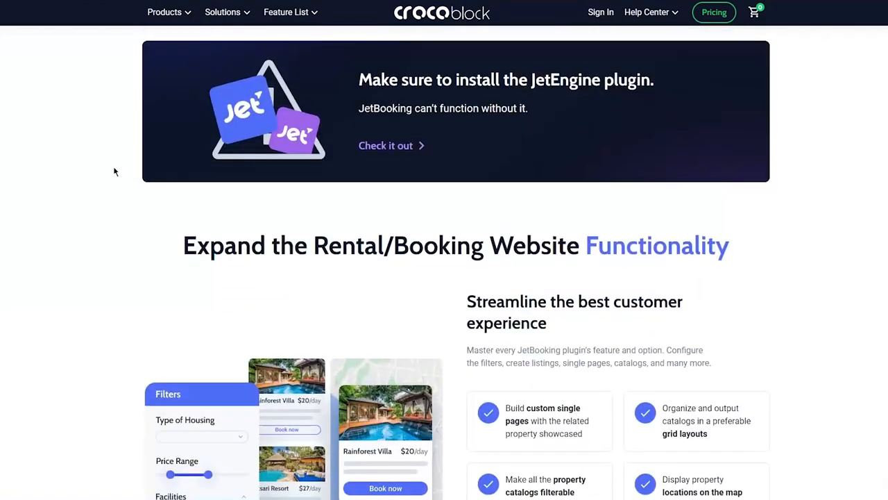
pyautogui.scroll(-4, 114, 172)
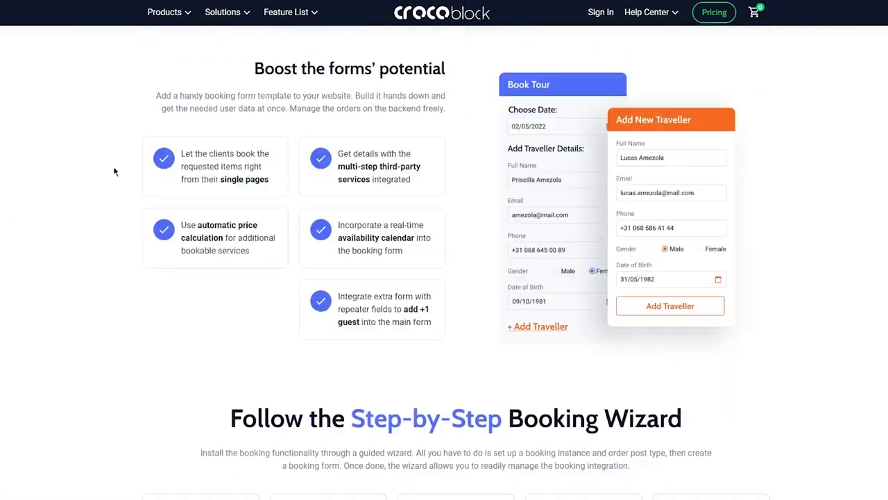
pyautogui.scroll(12, 792, 185)
pyautogui.scroll(20, 792, 185)
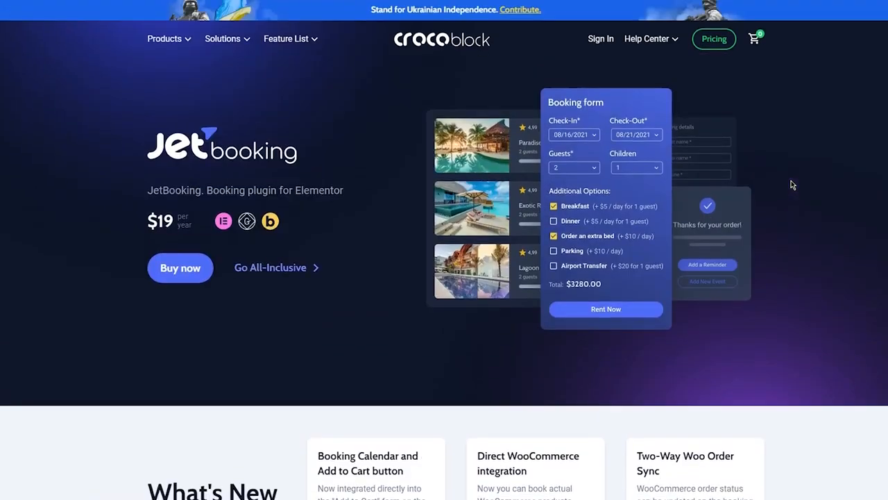
# Highlight the What's New entries on booking calendar and WooCommerce integration, and check which page editors JetBooking supports.
pyautogui.scroll(-2, 791, 180)
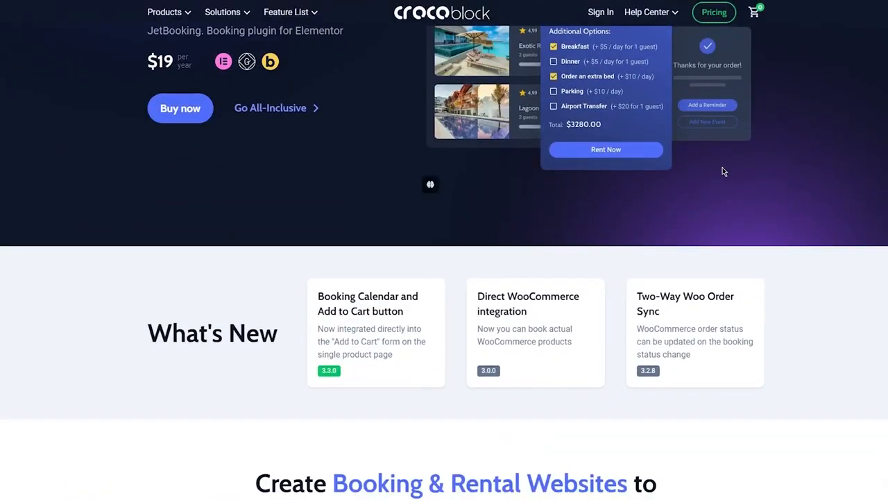
pyautogui.moveTo(309, 281); pyautogui.dragTo(423, 329)
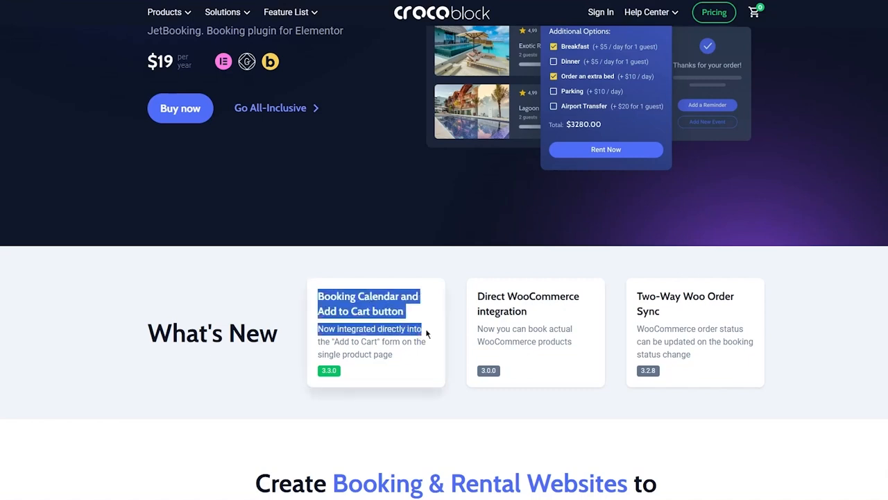
pyautogui.click(471, 261)
pyautogui.moveTo(454, 285); pyautogui.dragTo(564, 310)
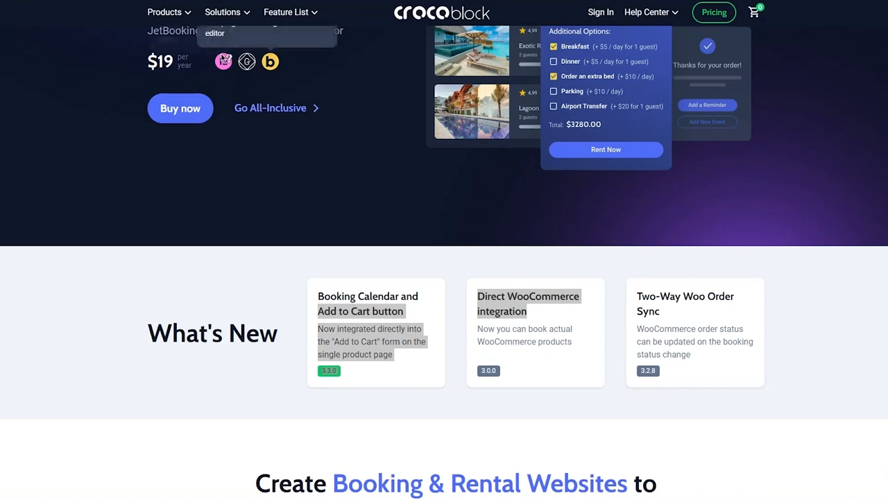
pyautogui.scroll(2, 229, 117)
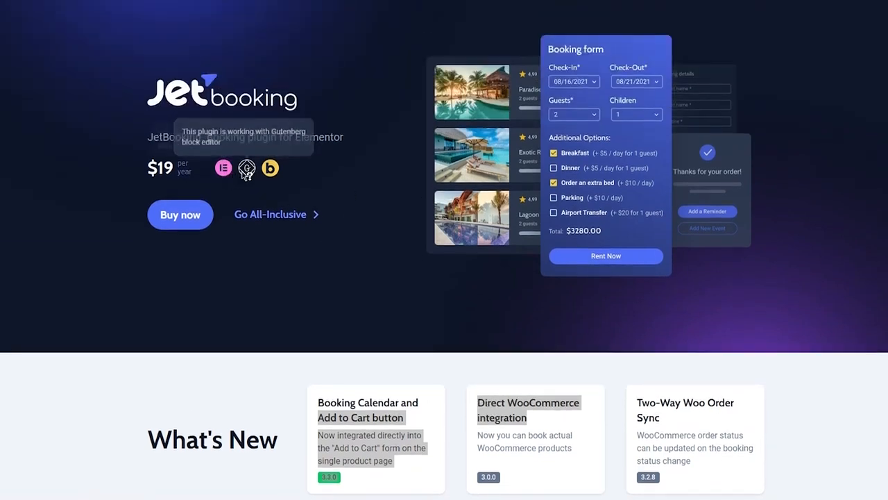
pyautogui.moveTo(270, 169)
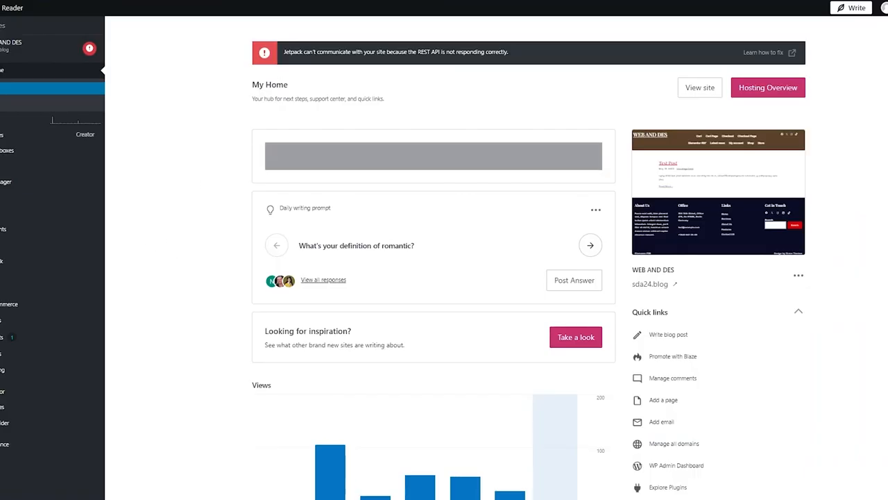
# Switch to the WordPress.com site and search its plugins marketplace for "jetbooking".
pyautogui.scroll(-1, 426, 247)
pyautogui.scroll(-2, 425, 246)
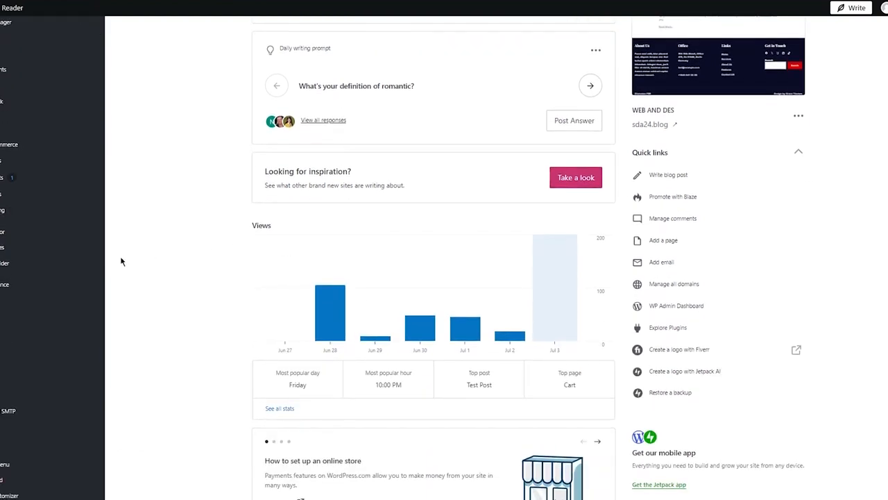
pyautogui.scroll(3, 39, 321)
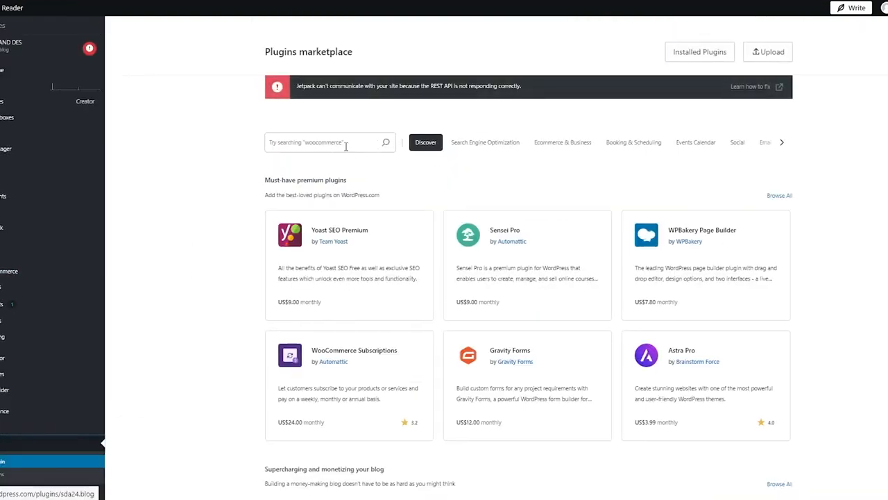
pyautogui.click(335, 141)
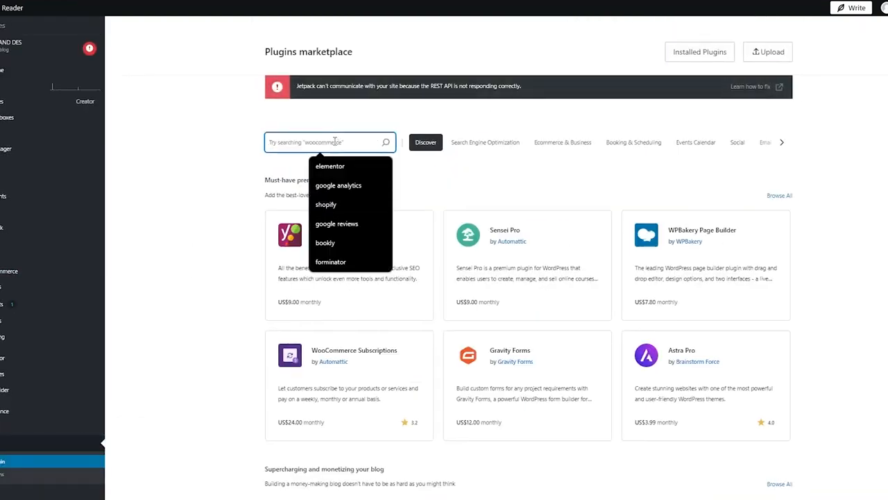
pyautogui.write('jetbookin')
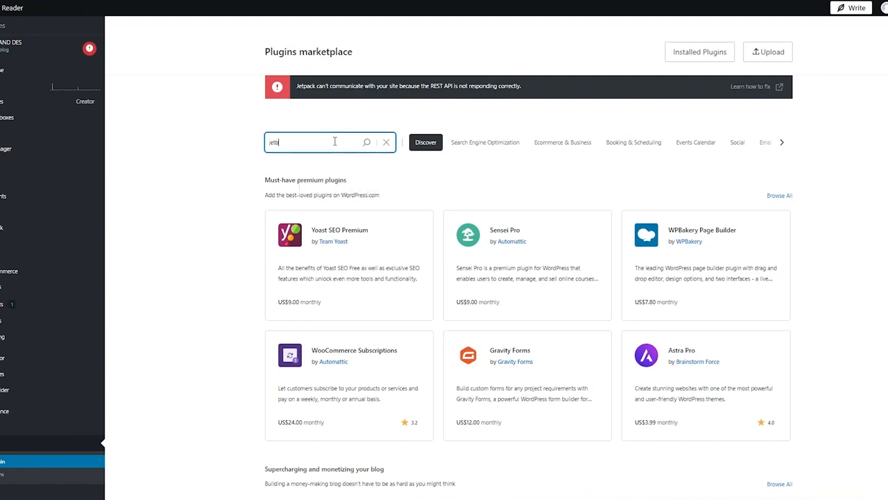
pyautogui.write('g')
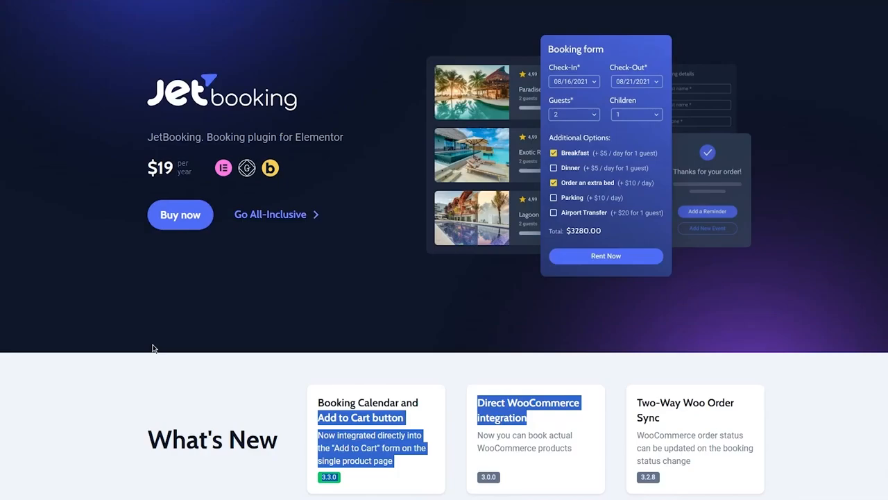
# Return to Crocoblock's JetBooking page and compare the custom and all-inclusive subscriptions in its purchase options, closing them when finished.
pyautogui.scroll(-5, 178, 326)
pyautogui.scroll(3, 179, 326)
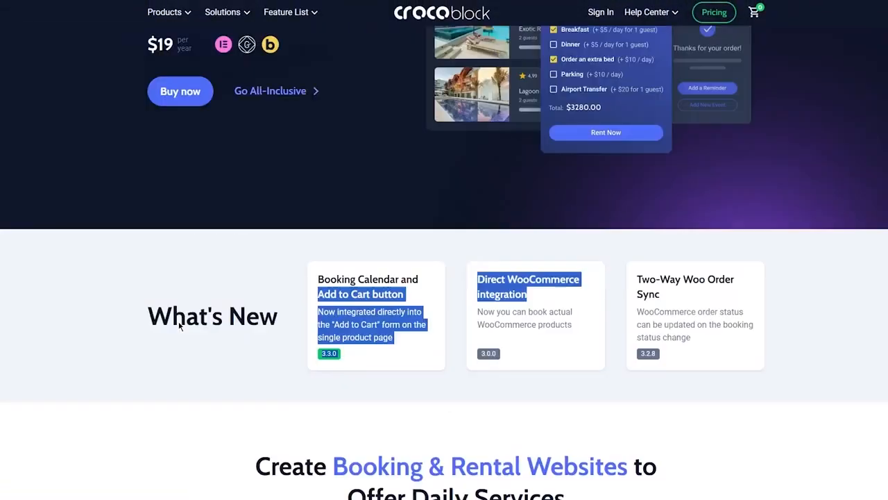
pyautogui.scroll(3, 179, 326)
pyautogui.click(184, 270)
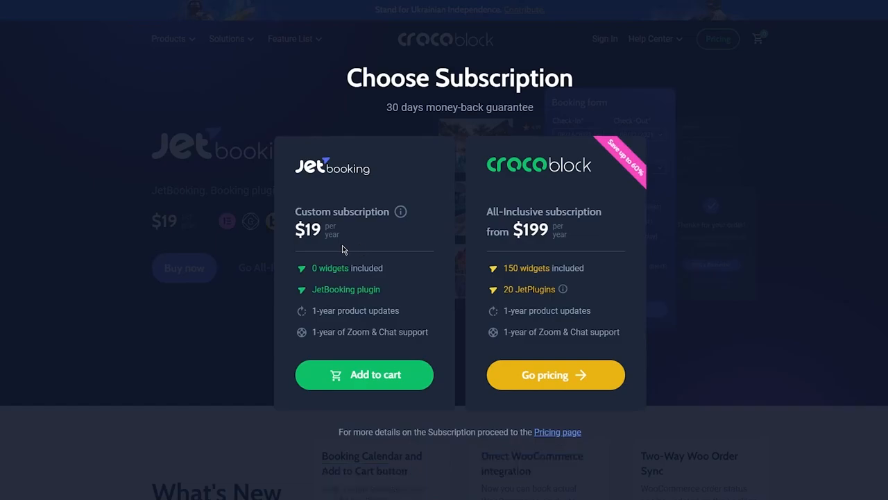
pyautogui.moveTo(340, 245); pyautogui.dragTo(290, 225)
pyautogui.click(194, 265)
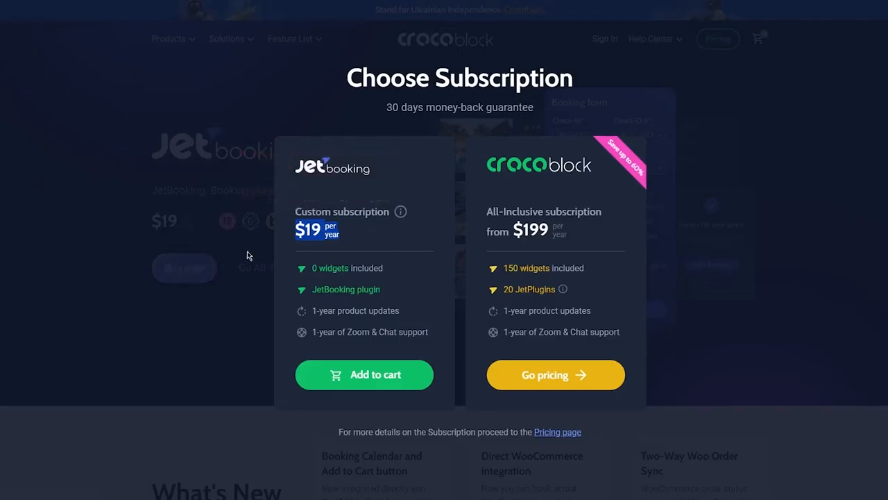
pyautogui.click(619, 233)
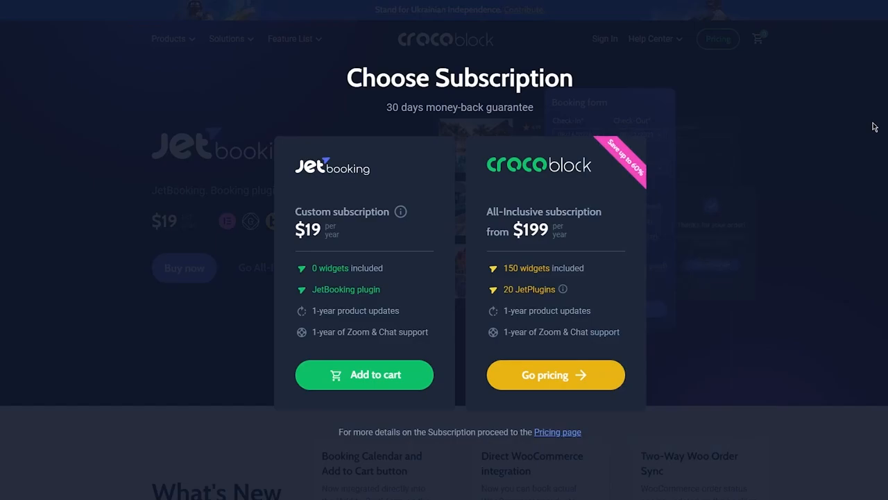
pyautogui.click(788, 180)
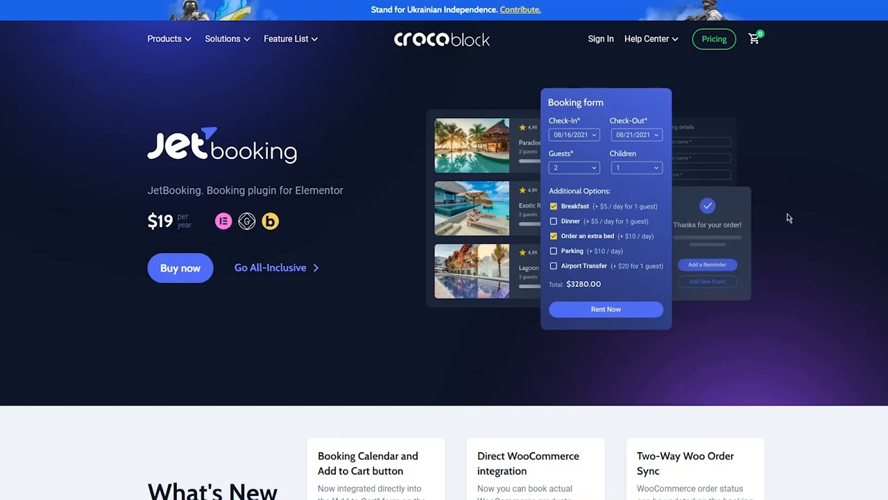
pyautogui.scroll(-10, 783, 220)
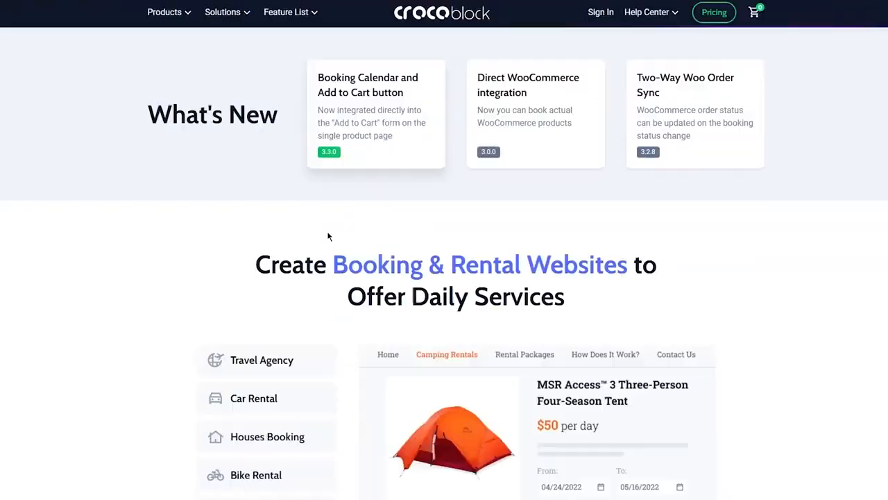
# Leave the JetBooking page for the WordPress.com plugins marketplace and return to its view before the "jetbooking" search.
pyautogui.scroll(-7, 105, 259)
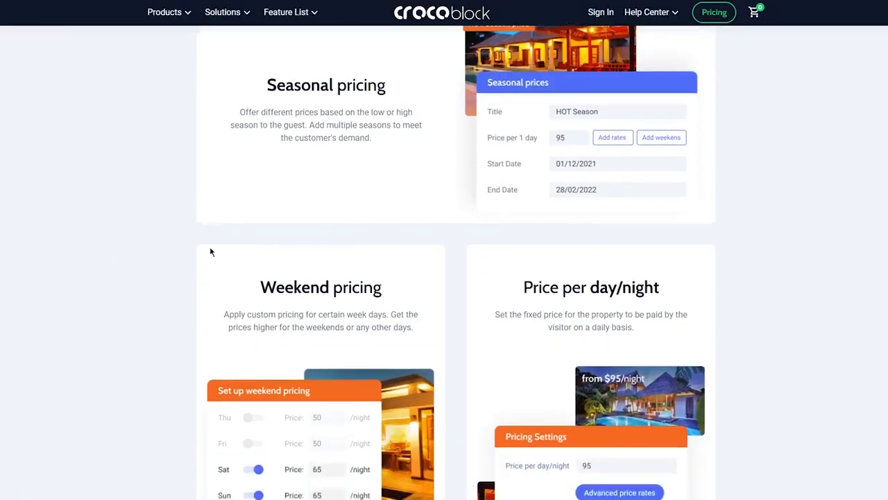
pyautogui.scroll(7, 212, 252)
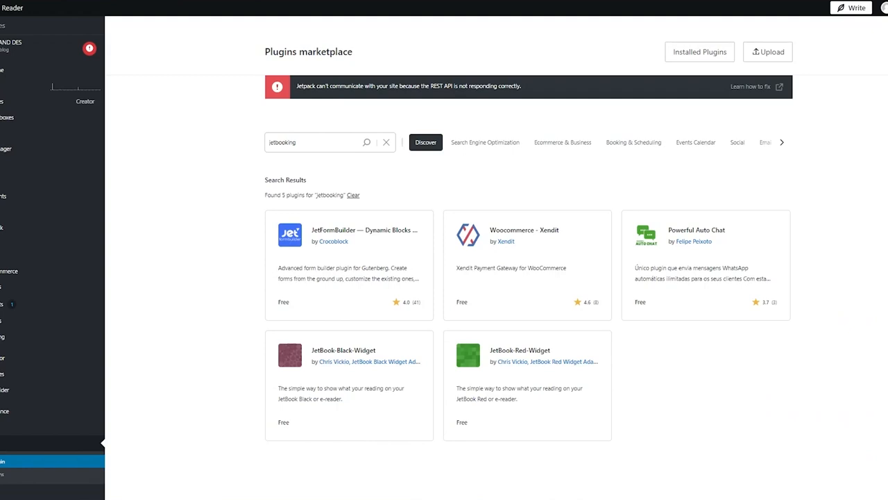
pyautogui.hotkey('alt', 'Left')
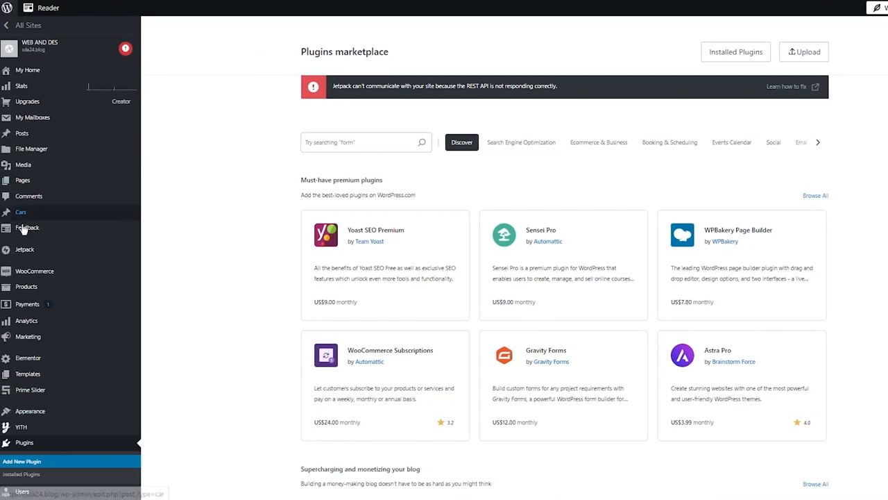
# Open the site's WooCommerce Extensions page and look over the favorite and most popular extensions.
pyautogui.scroll(-3, 173, 265)
pyautogui.scroll(-1, 173, 266)
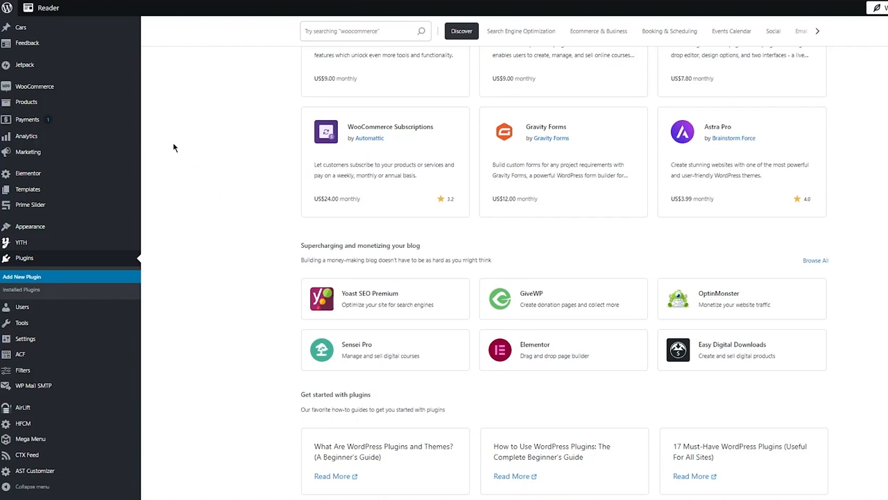
pyautogui.moveTo(104, 86)
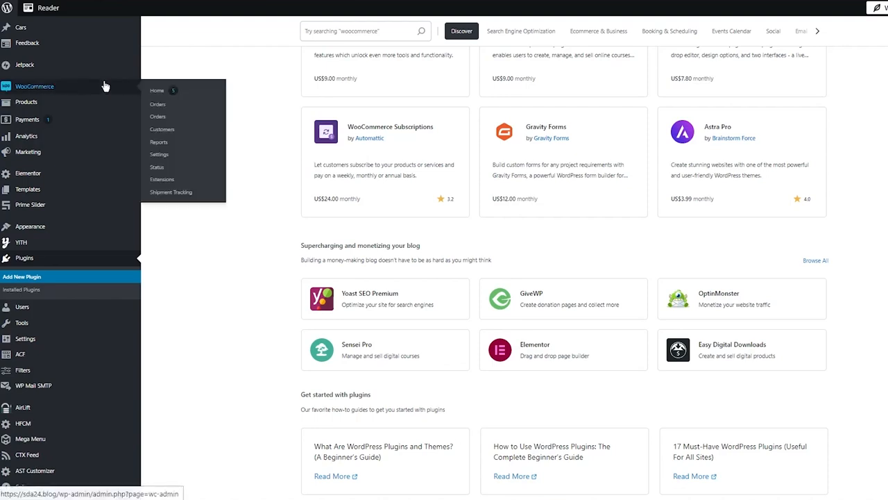
pyautogui.scroll(3, 188, 65)
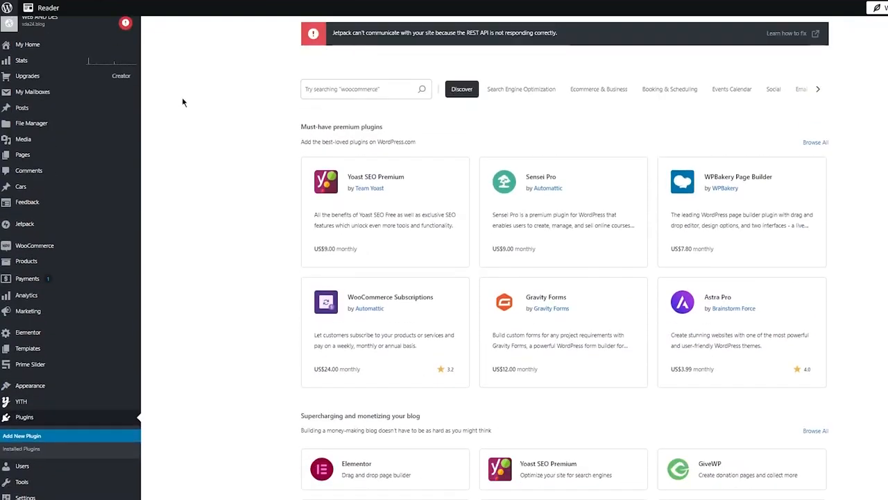
pyautogui.scroll(1, 190, 130)
pyautogui.moveTo(26, 276)
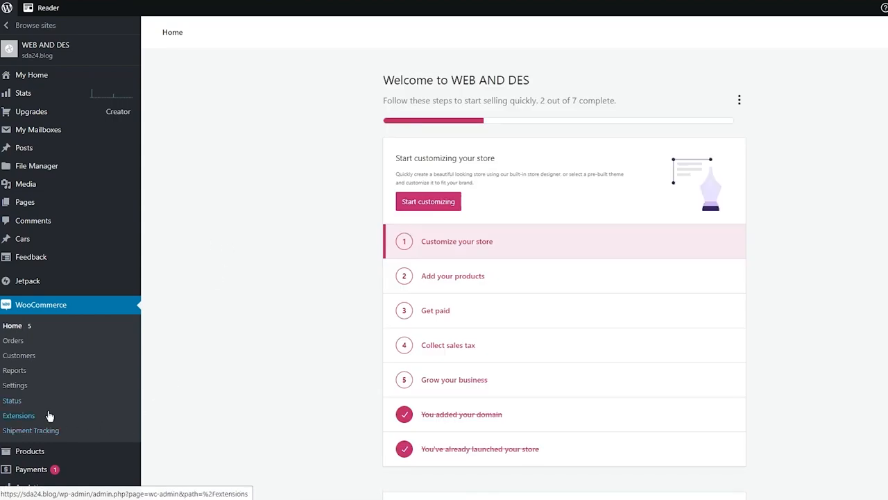
pyautogui.click(73, 414)
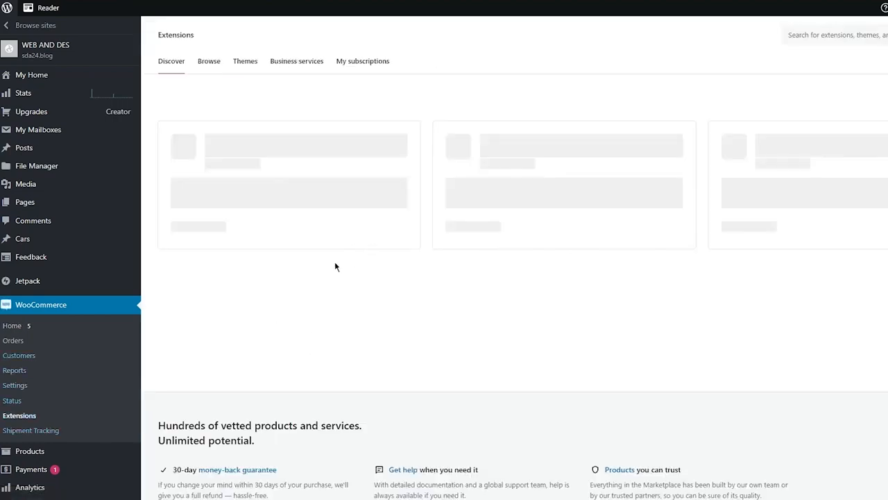
pyautogui.scroll(-3, 485, 173)
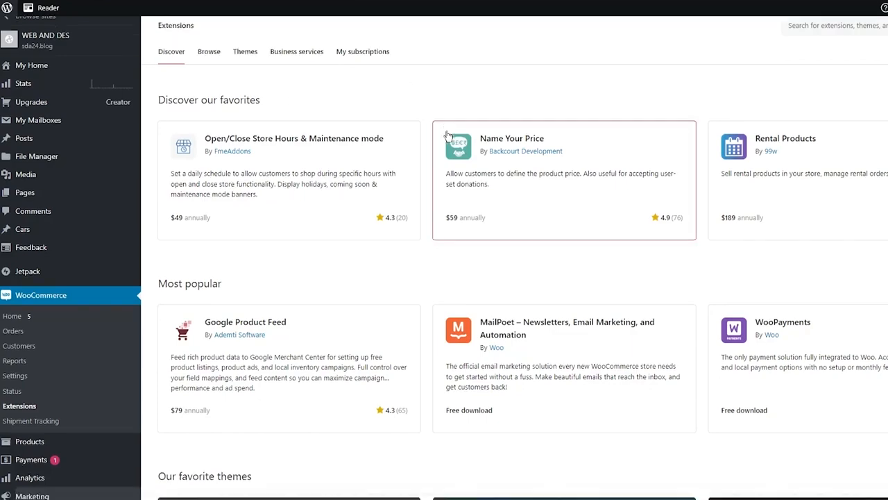
# Open the site's list of installed plugins.
pyautogui.scroll(3, 399, 138)
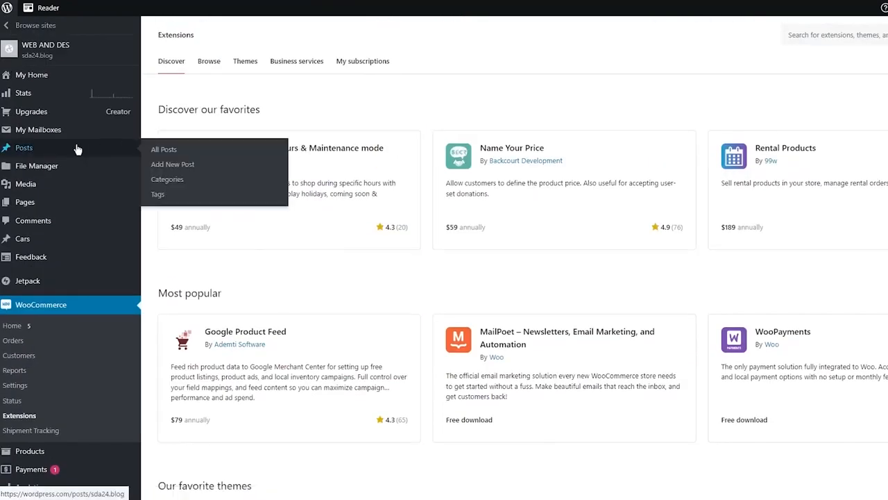
pyautogui.scroll(-3, 79, 194)
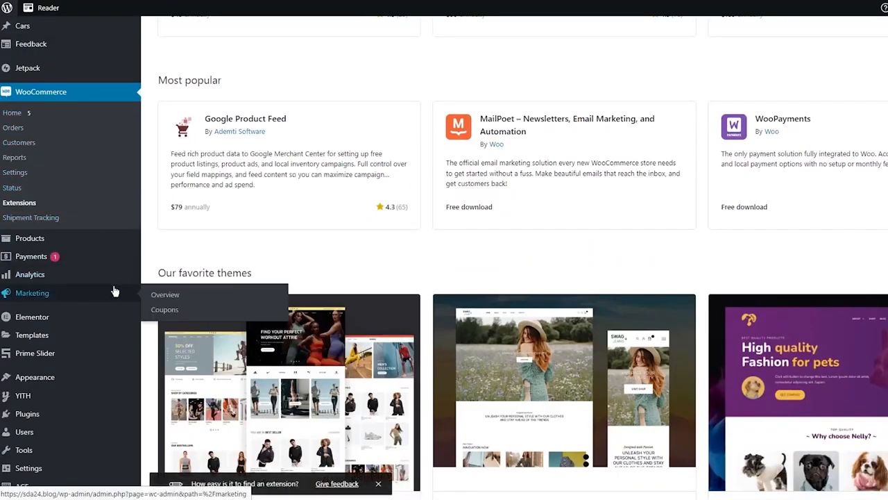
pyautogui.scroll(-1, 62, 358)
pyautogui.scroll(-2, 63, 359)
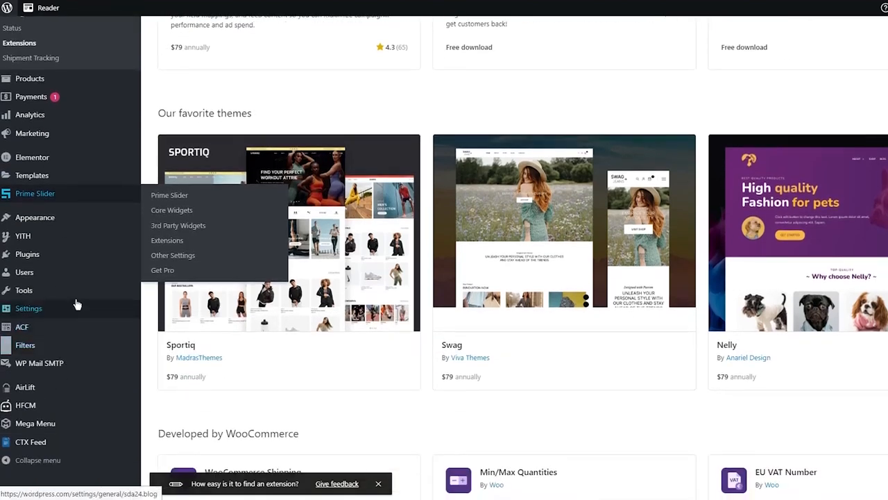
pyautogui.moveTo(50, 262)
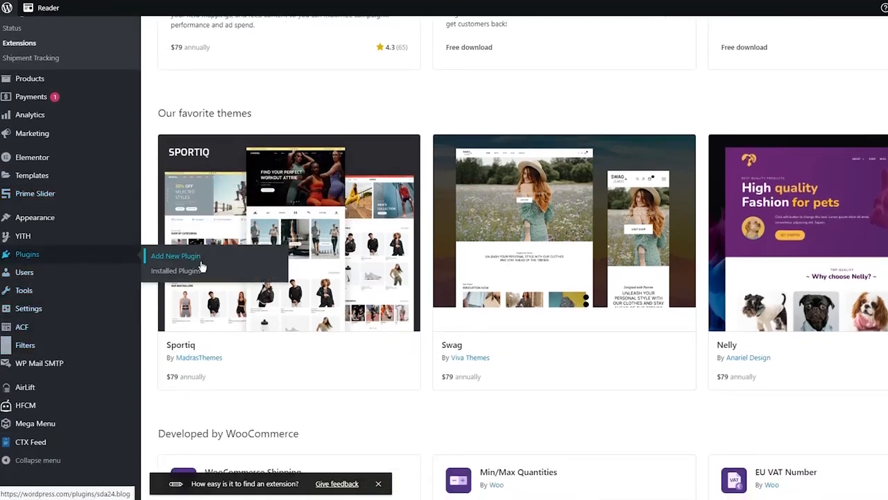
pyautogui.click(182, 272)
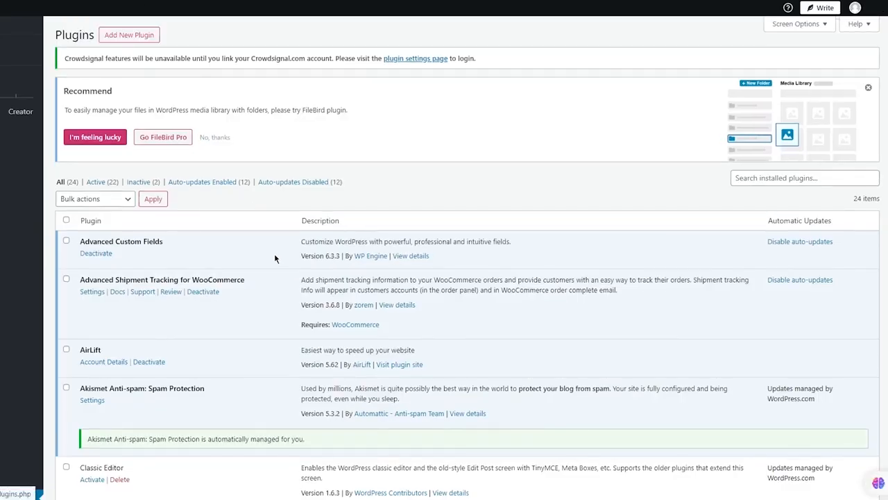
# Try to activate the WooCommerce Accommodation Bookings plugin in the installed plugins list.
pyautogui.scroll(-2, 313, 257)
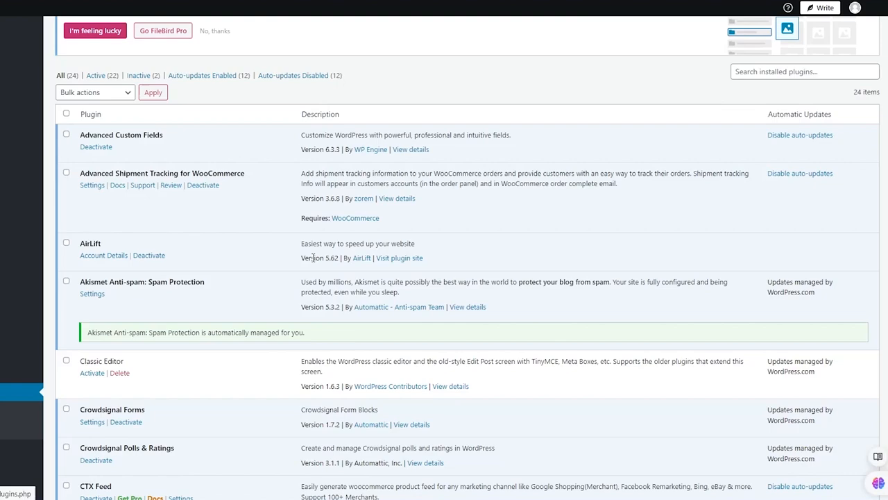
pyautogui.scroll(-3, 274, 238)
pyautogui.scroll(-4, 256, 222)
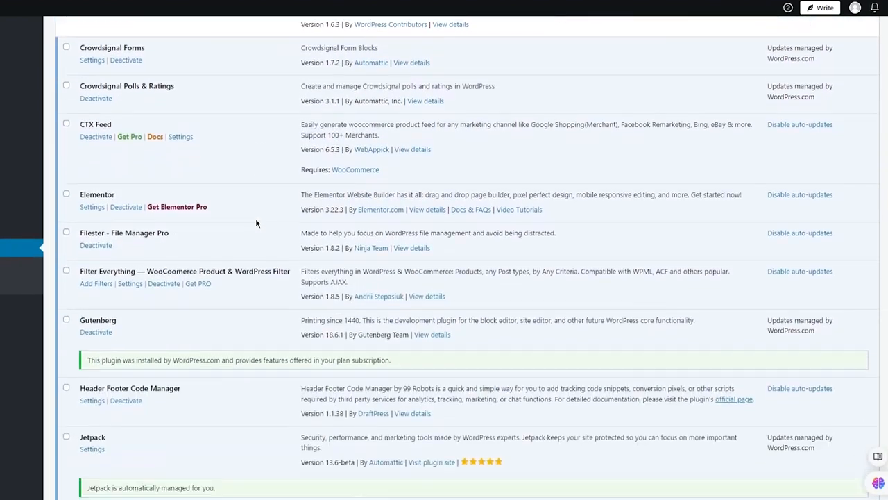
pyautogui.scroll(-2, 255, 223)
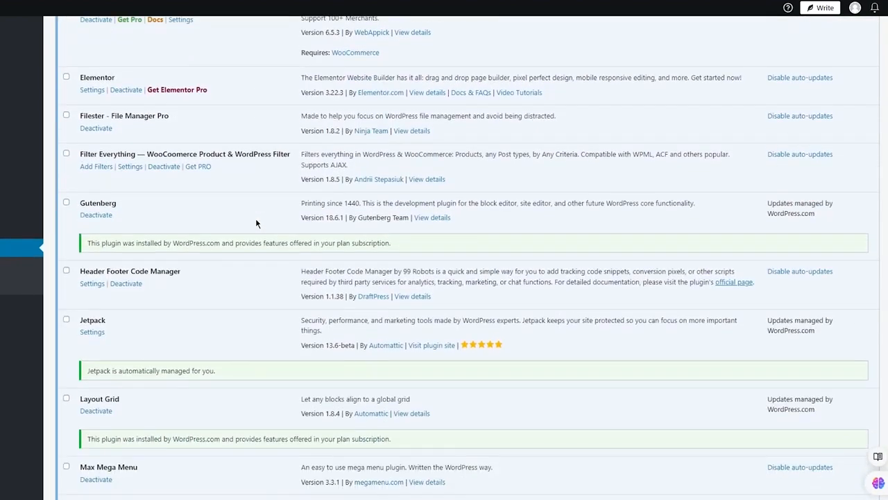
pyautogui.scroll(-7, 256, 223)
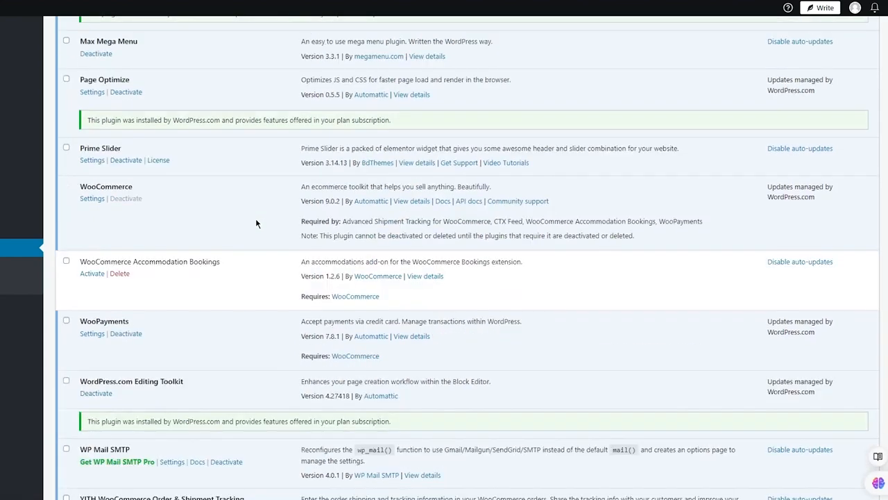
pyautogui.scroll(-1, 255, 223)
pyautogui.click(93, 221)
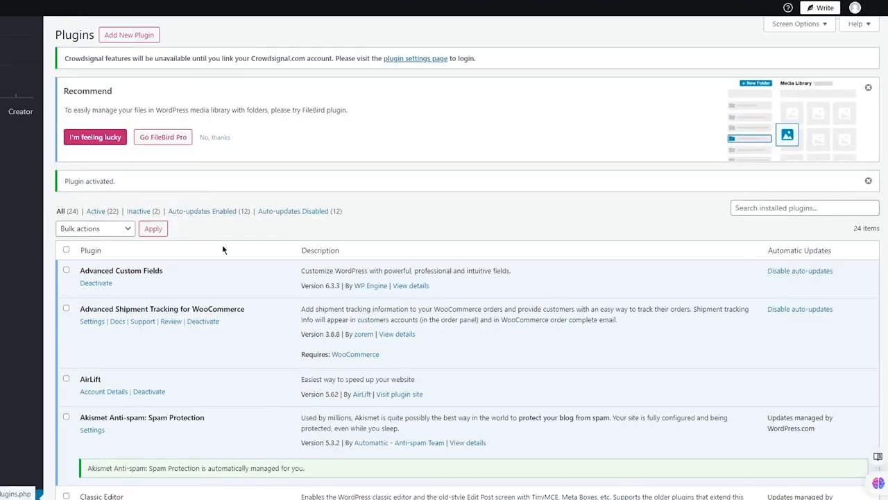
# Try again to activate the WooCommerce Accommodation Bookings plugin and check its entry in the list.
pyautogui.scroll(-20, 222, 250)
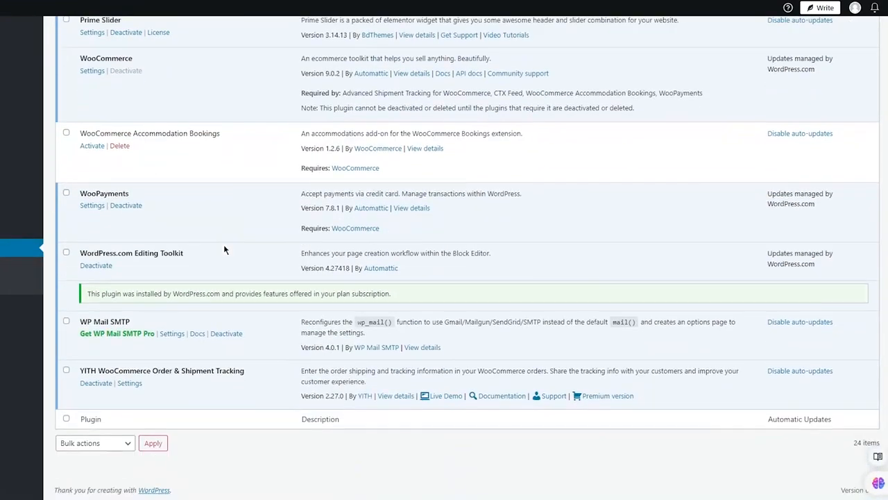
pyautogui.click(88, 147)
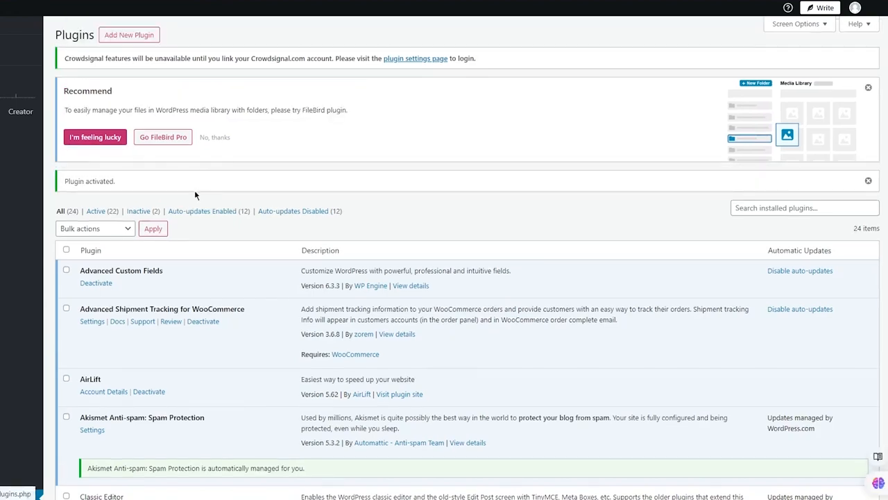
pyautogui.scroll(-15, 195, 195)
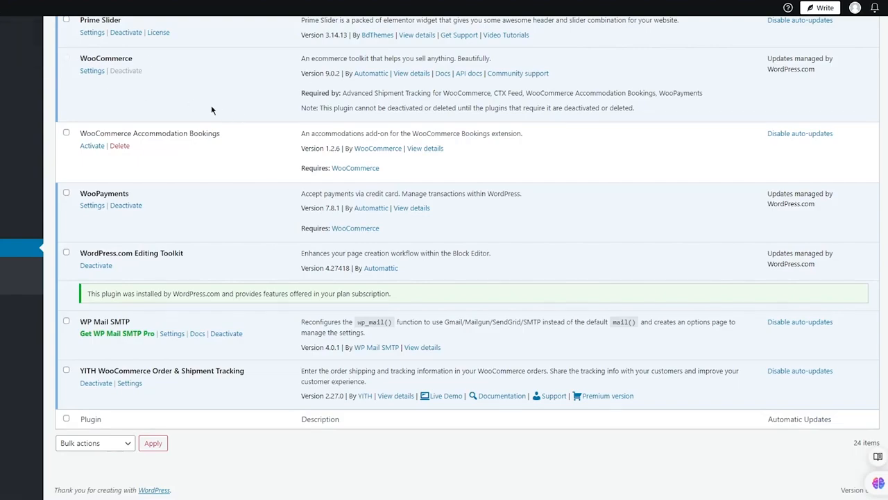
pyautogui.scroll(15, 222, 110)
pyautogui.scroll(-10, 242, 197)
pyautogui.scroll(-6, 243, 200)
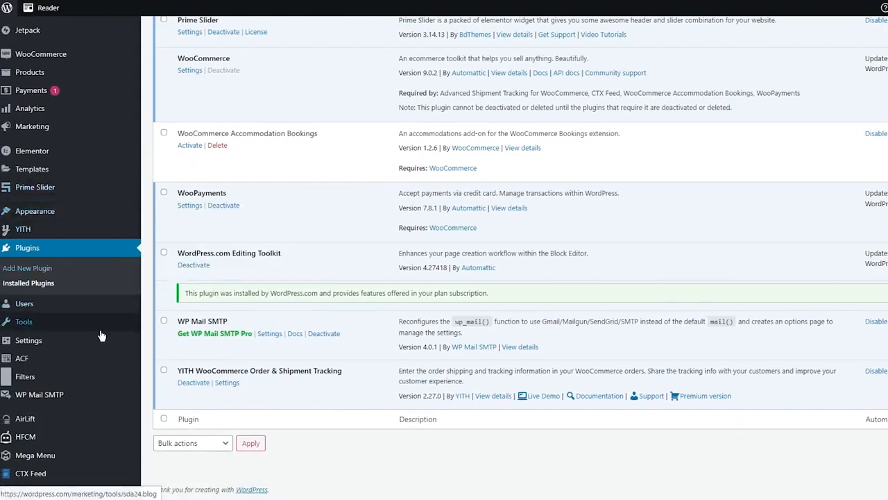
# Open the WooCommerce orders, start a new order and look over the sections of its details form.
pyautogui.moveTo(78, 128)
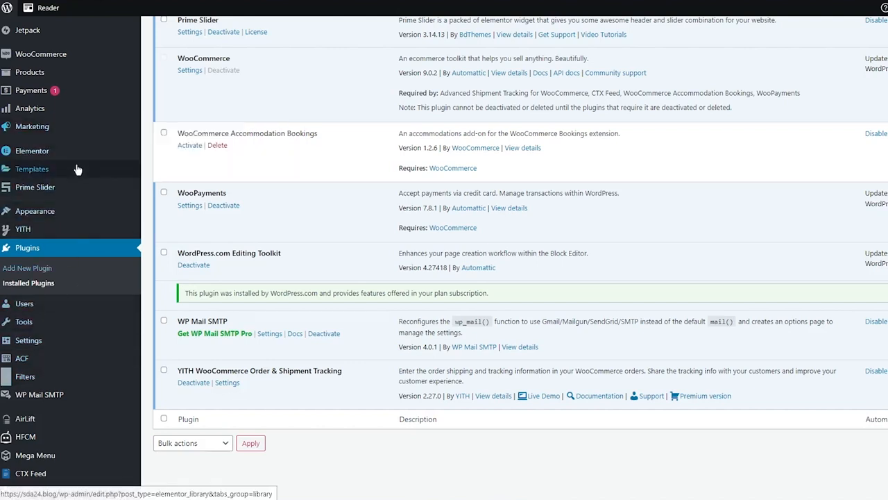
pyautogui.scroll(1, 64, 201)
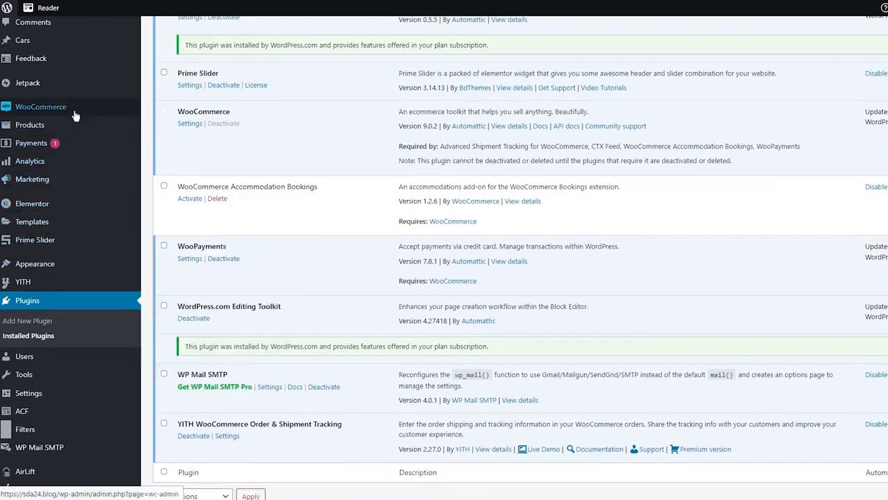
pyautogui.moveTo(72, 110)
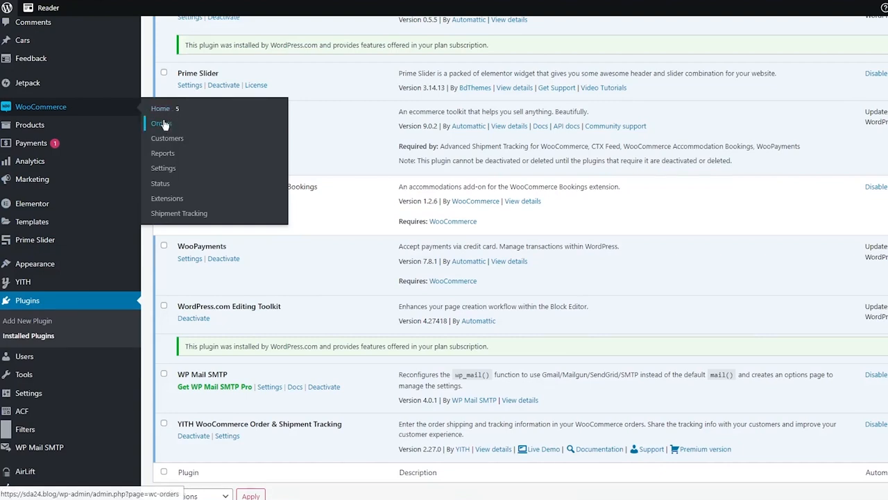
pyautogui.click(211, 115)
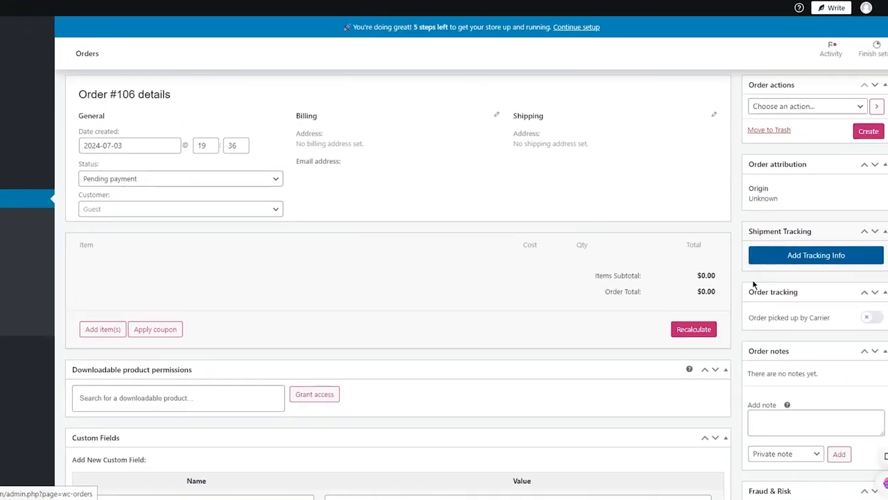
pyautogui.scroll(-3, 787, 297)
pyautogui.scroll(4, 474, 291)
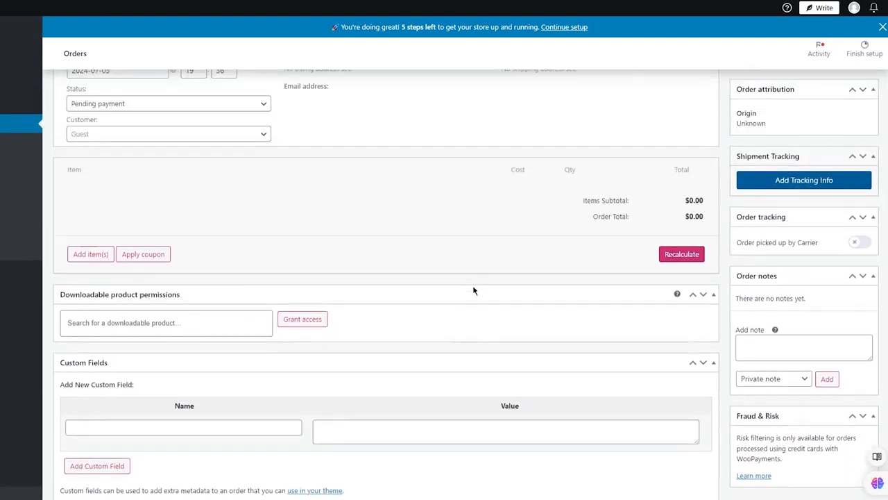
pyautogui.scroll(1, 688, 223)
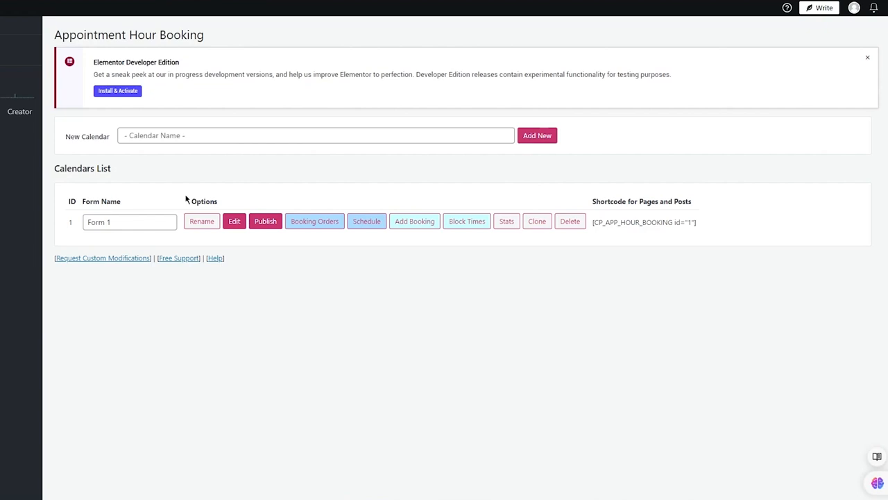
# Create a new calendar named "Reservations" in Appointment Hour Booking.
pyautogui.click(168, 135)
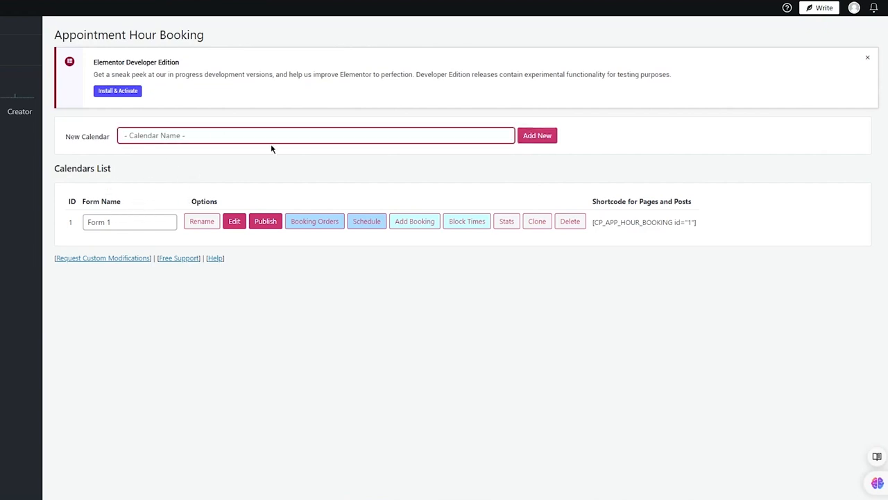
pyautogui.write('Reservations')
pyautogui.click(126, 215)
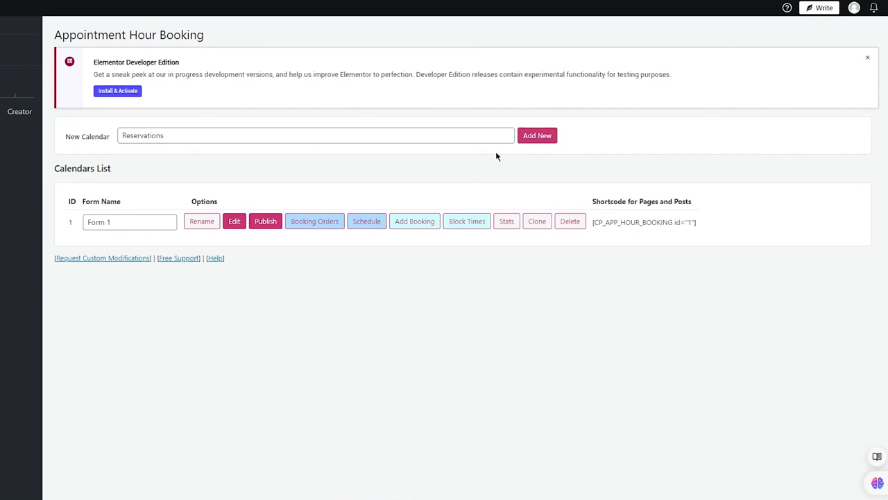
pyautogui.click(536, 135)
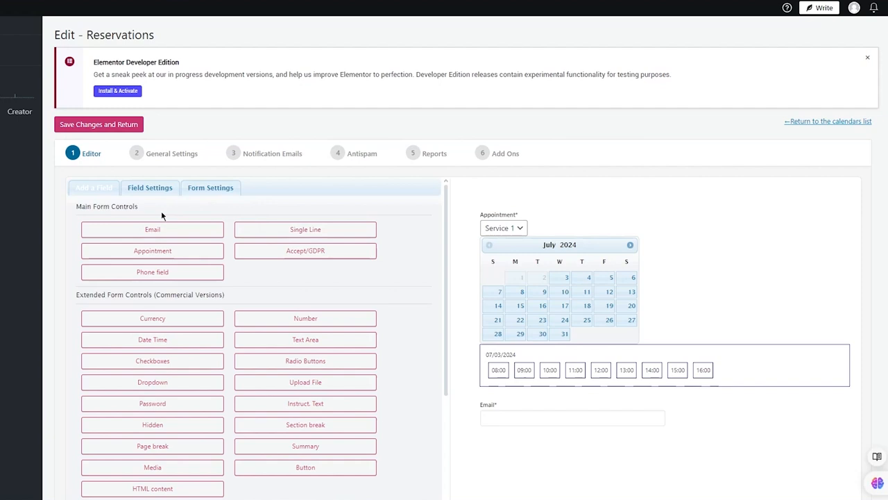
# Add an extra Email field below the existing one in the Reservations form, view its settings and delete it again.
pyautogui.click(158, 228)
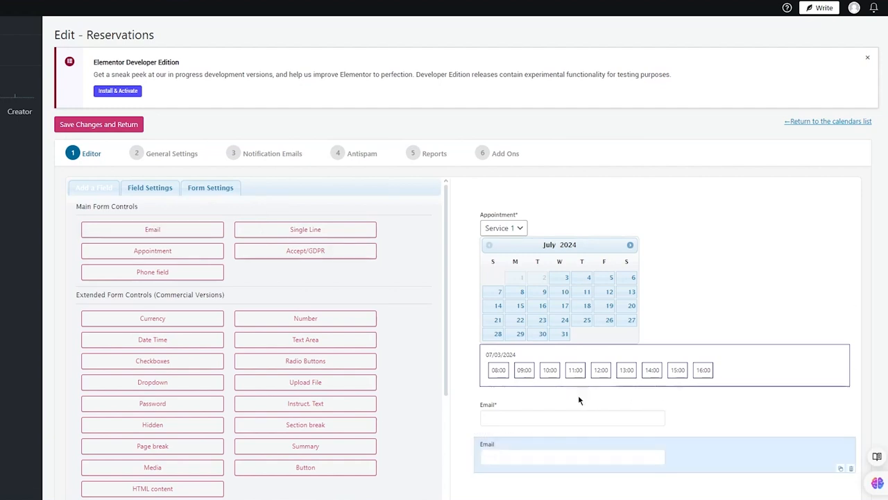
pyautogui.click(548, 451)
pyautogui.scroll(-2, 231, 332)
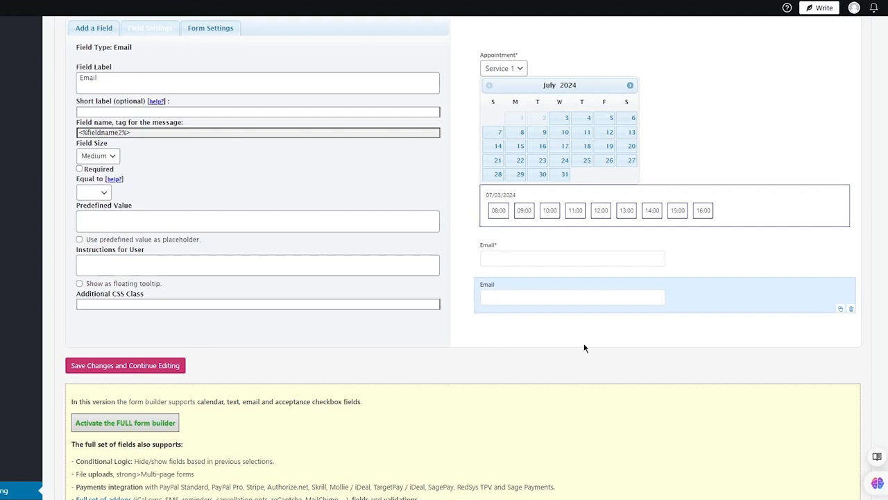
pyautogui.click(852, 310)
pyautogui.scroll(3, 326, 229)
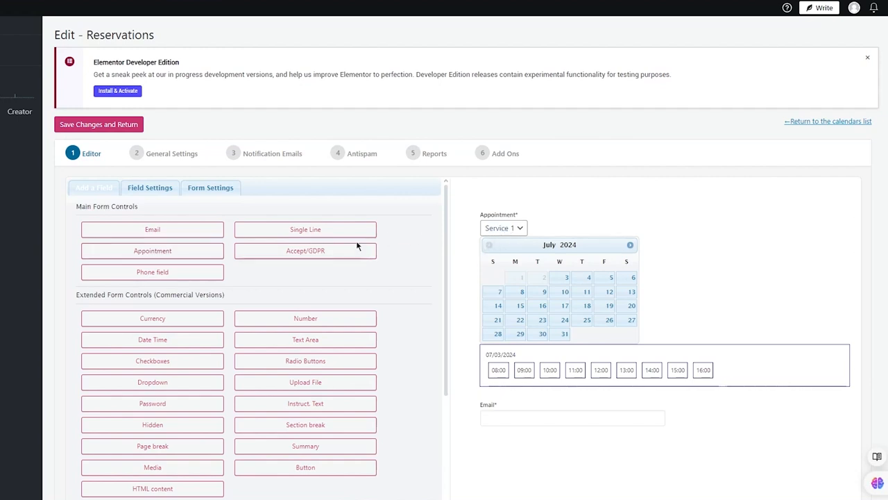
# Look over the available form controls, the button labels and validation texts, and the field settings of the Reservations form.
pyautogui.scroll(-3, 356, 246)
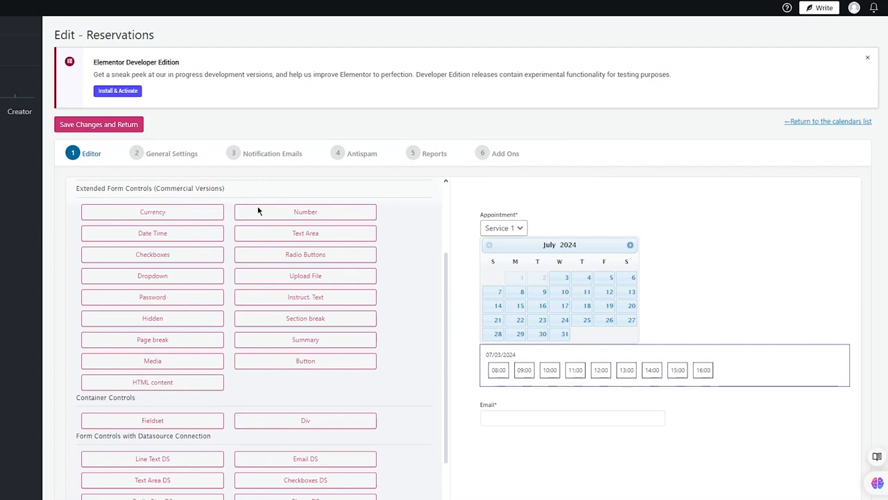
pyautogui.scroll(-10, 258, 222)
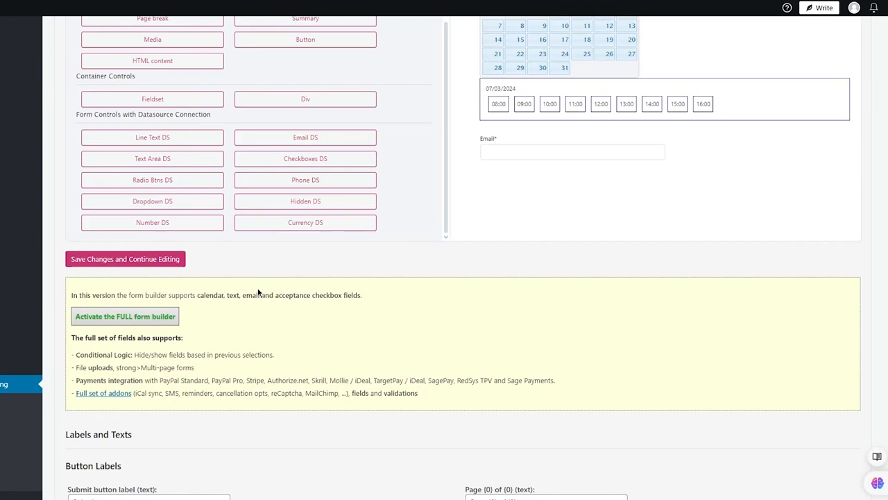
pyautogui.scroll(-5, 435, 250)
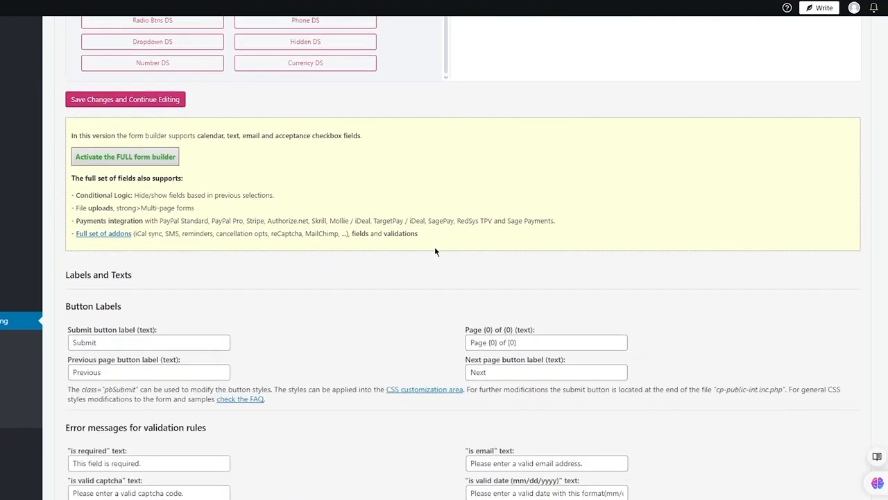
pyautogui.scroll(8, 435, 250)
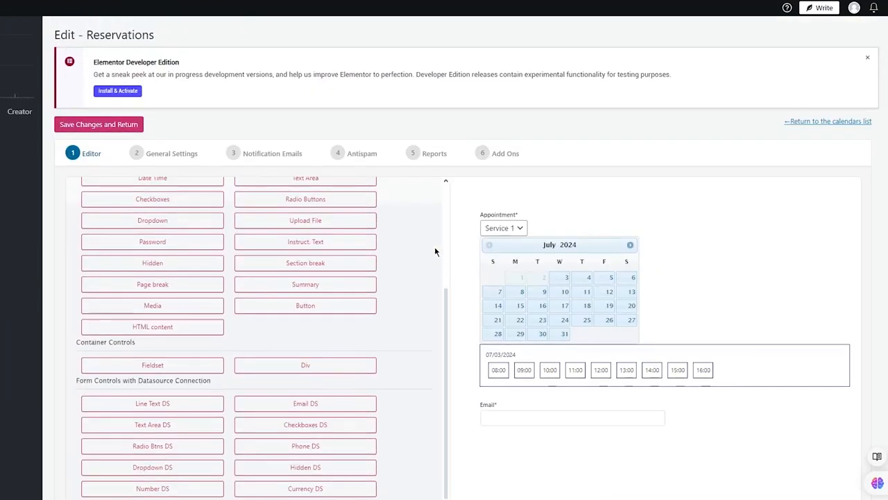
pyautogui.scroll(5, 231, 244)
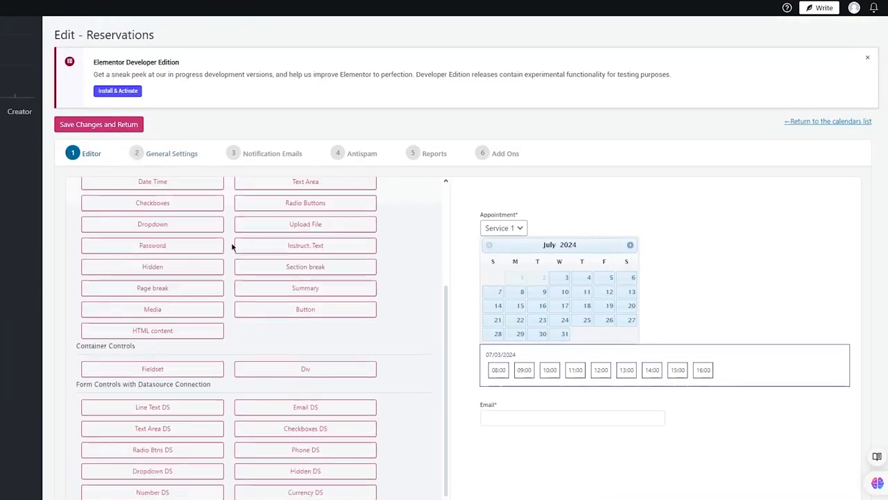
pyautogui.click(139, 187)
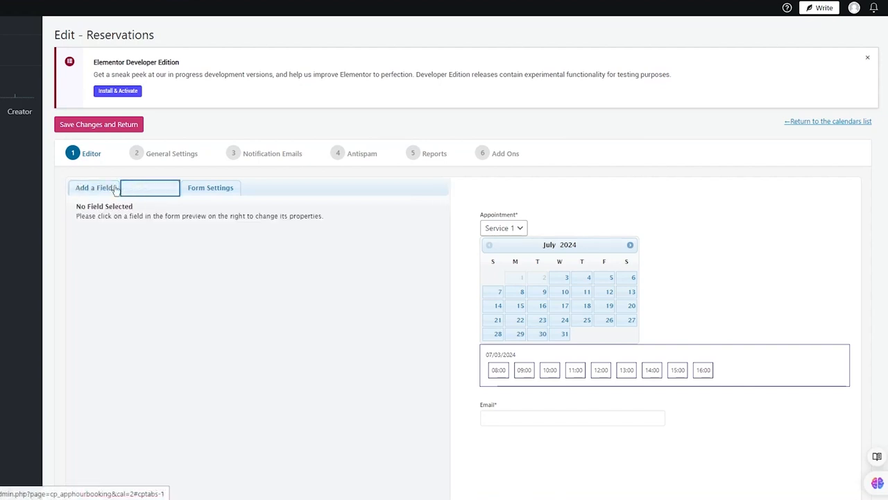
# In the form settings of the Reservations calendar, set the form name to "Reserve".
pyautogui.click(208, 187)
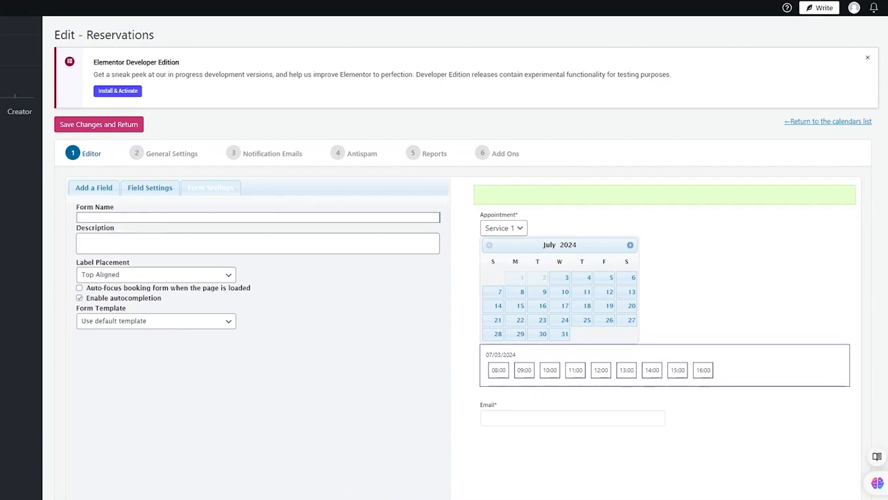
pyautogui.scroll(-6, 497, 229)
pyautogui.scroll(2, 508, 239)
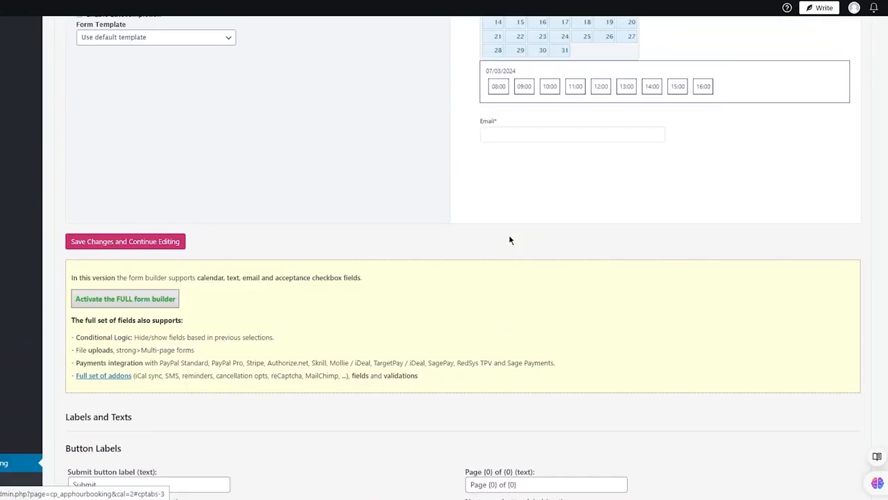
pyautogui.scroll(4, 509, 239)
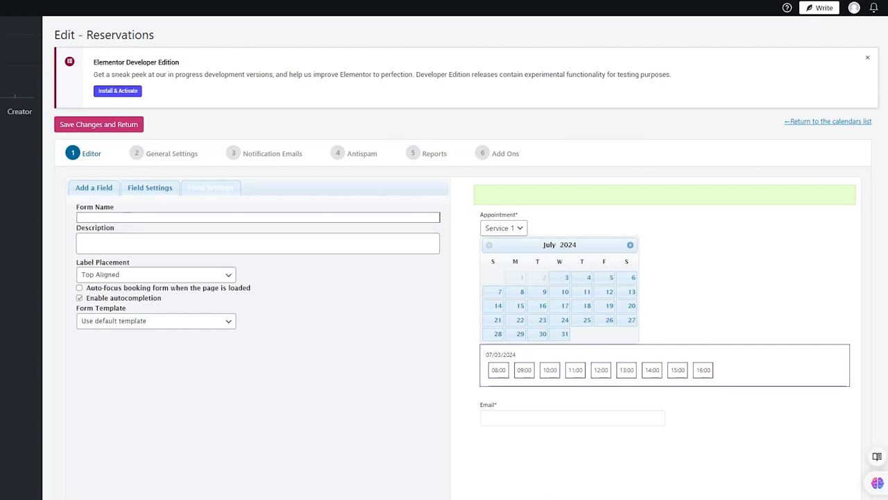
pyautogui.click(113, 217)
pyautogui.click(236, 219)
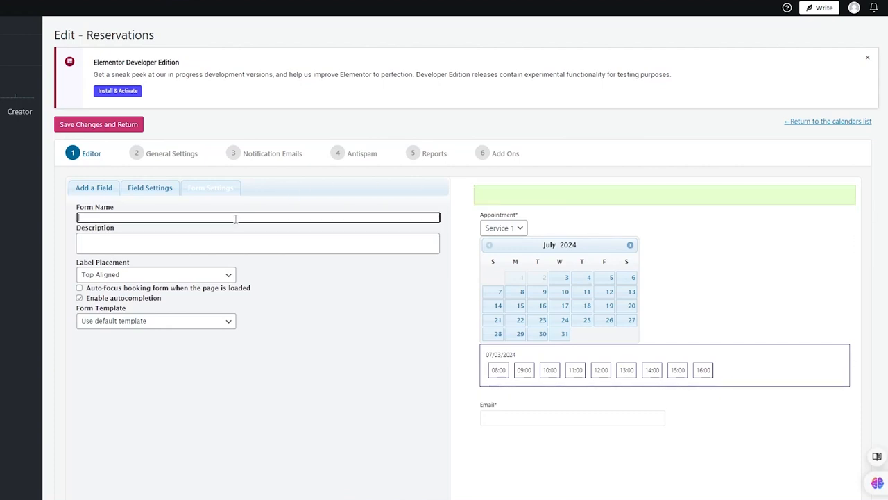
pyautogui.write('Reserve')
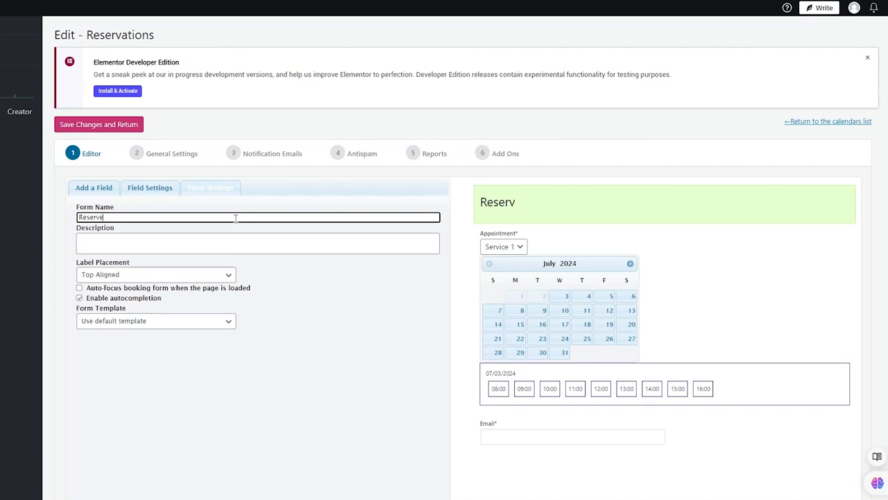
pyautogui.click(198, 250)
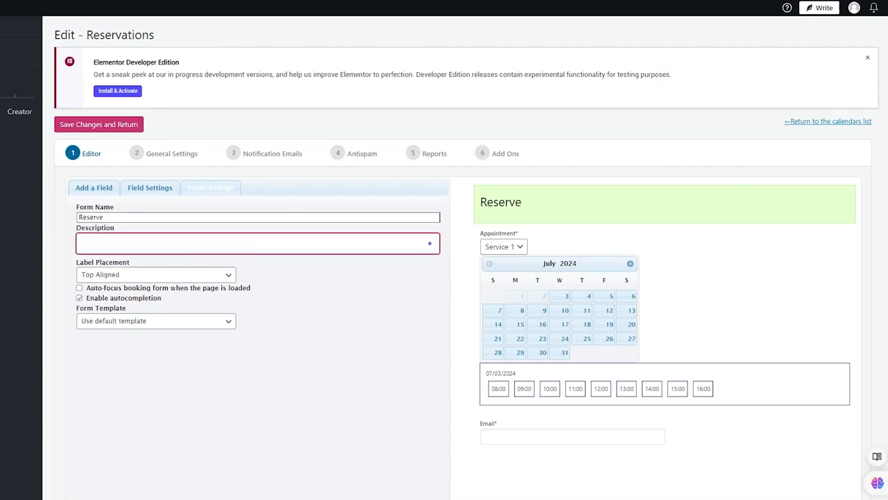
# Try the Left, Right and Center Aligned label placements on the form and return it to Top Aligned.
pyautogui.click(192, 276)
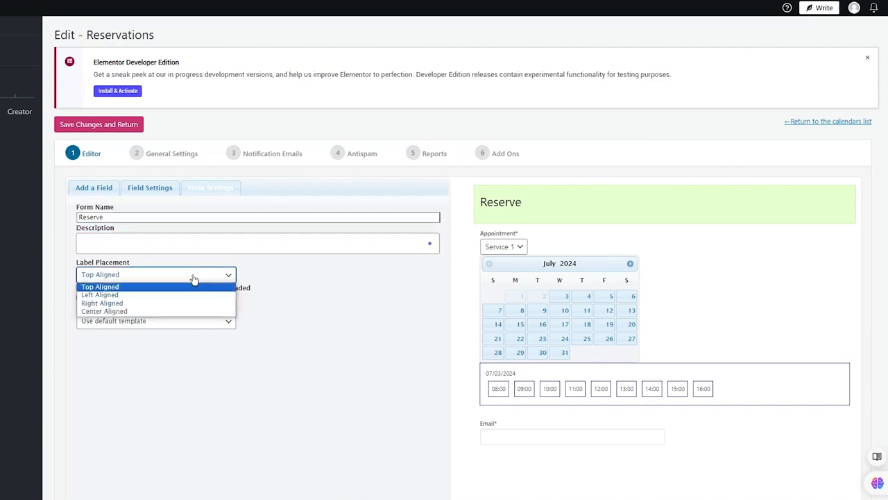
pyautogui.click(173, 295)
pyautogui.click(210, 279)
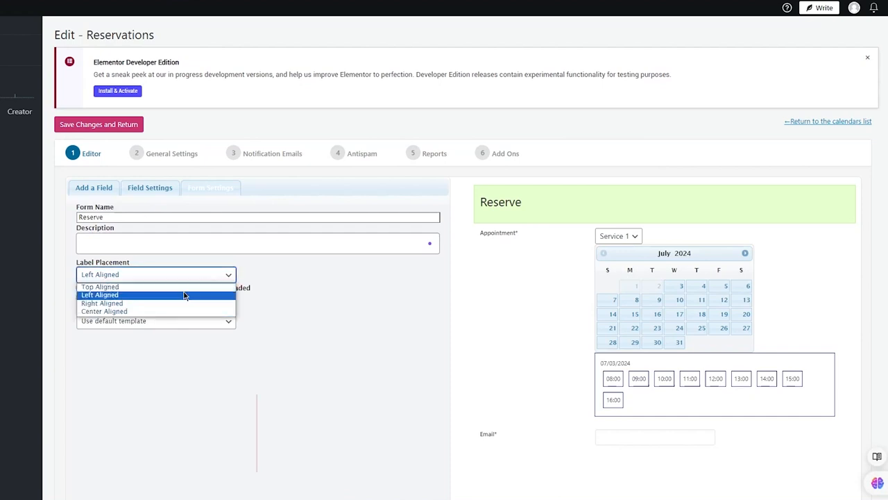
pyautogui.click(183, 294)
pyautogui.click(184, 275)
pyautogui.click(158, 303)
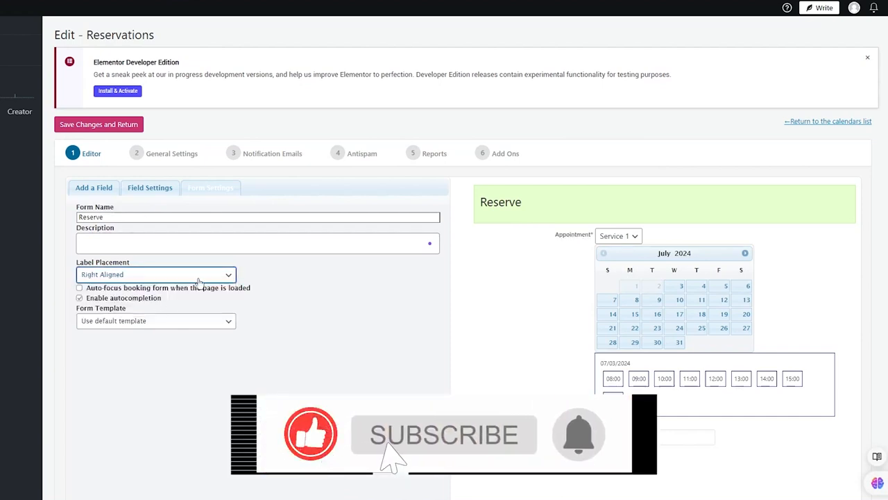
pyautogui.click(187, 276)
pyautogui.click(118, 311)
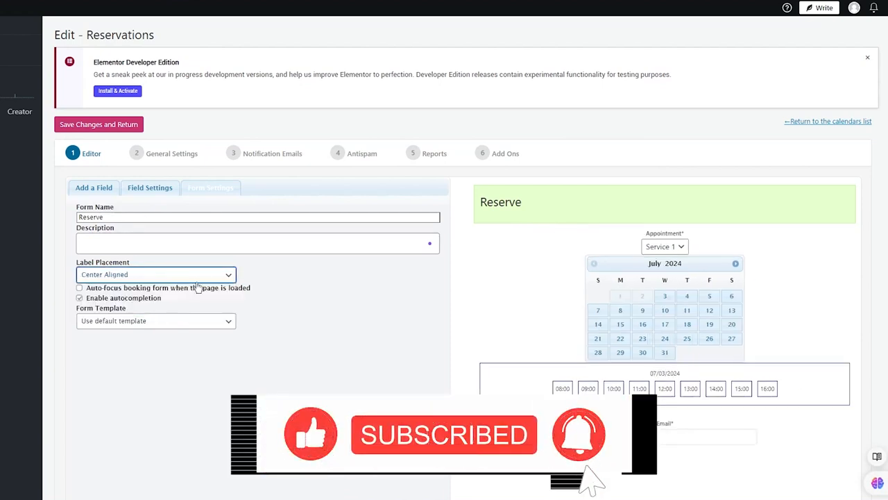
pyautogui.click(156, 276)
pyautogui.click(146, 288)
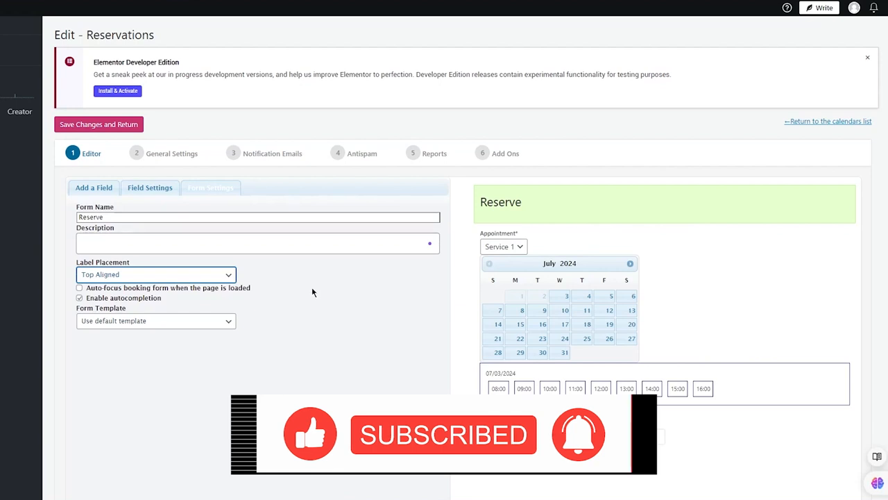
# Compare the Modern, Light Rounded and Rounded Selection Calendar form templates and set the form template to Light Rounded.
pyautogui.click(222, 322)
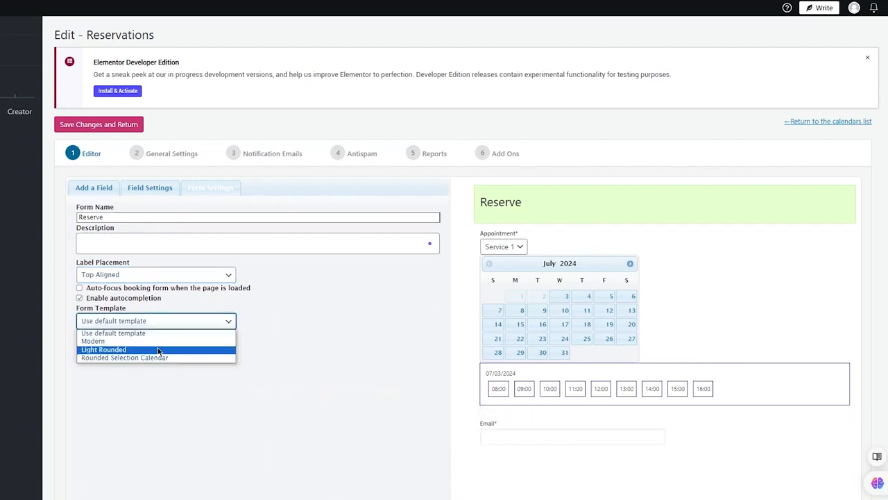
pyautogui.click(177, 349)
pyautogui.click(189, 320)
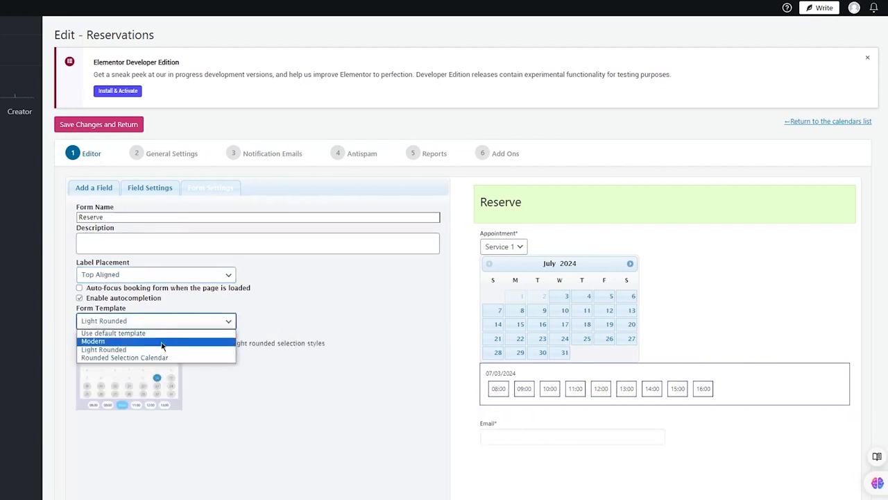
pyautogui.click(167, 342)
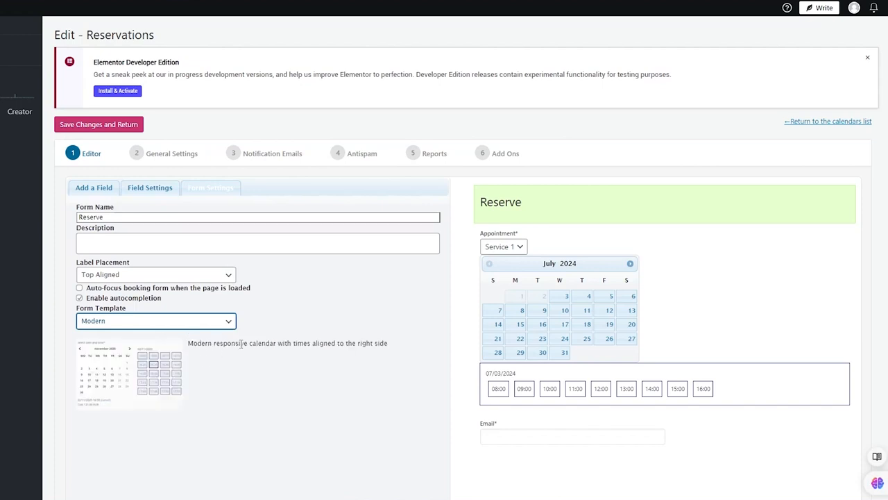
pyautogui.click(159, 320)
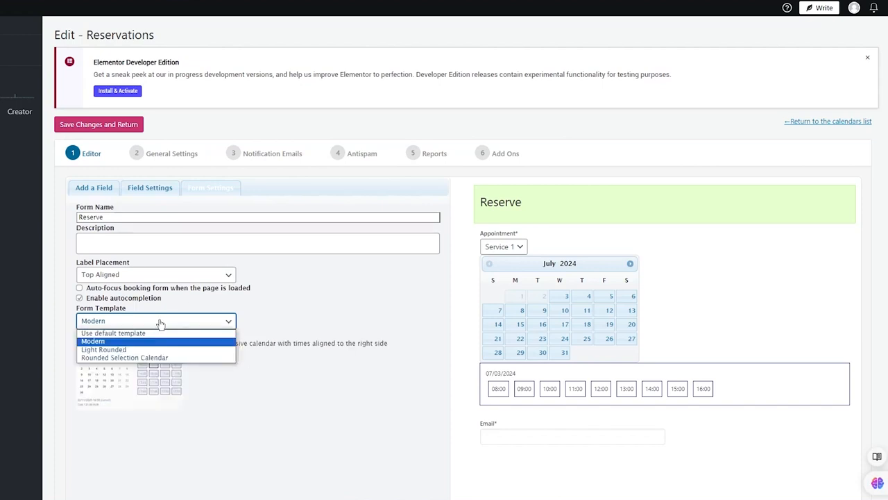
pyautogui.click(161, 340)
pyautogui.press('Down')
pyautogui.click(191, 319)
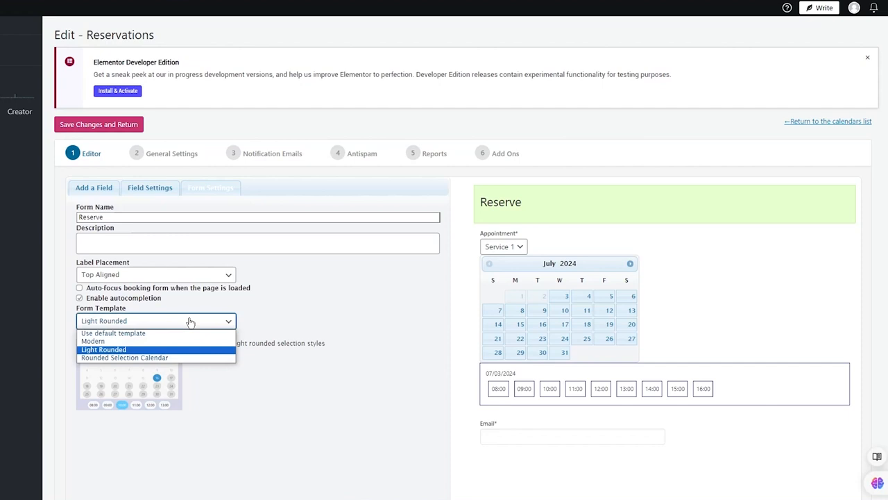
pyautogui.click(161, 357)
pyautogui.click(215, 320)
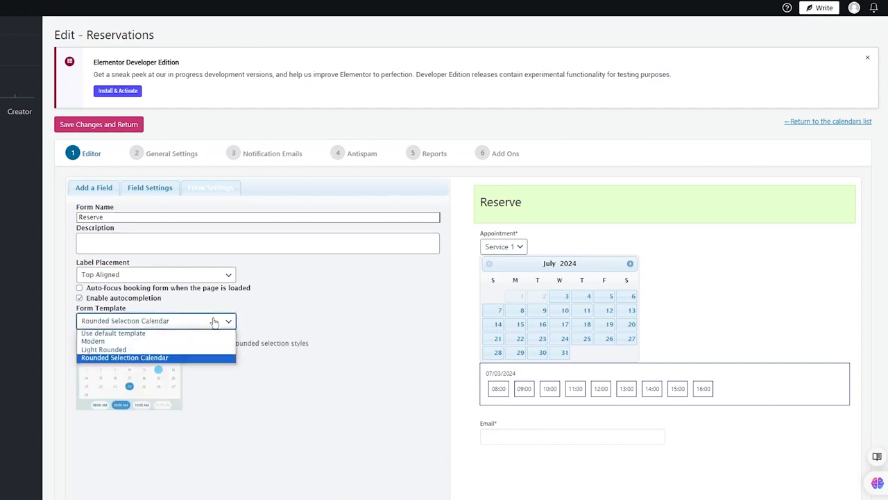
pyautogui.click(170, 349)
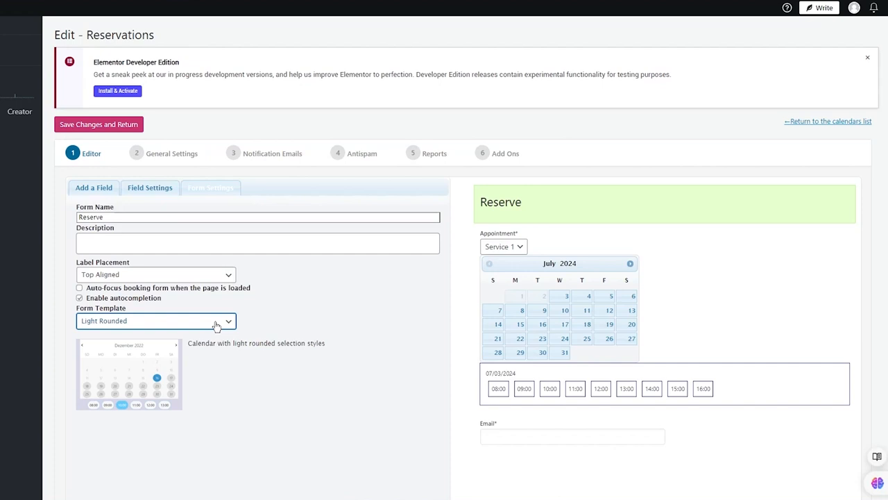
# Look through the addable field controls again and save the form changes while staying in the calendar editor.
pyautogui.click(93, 187)
pyautogui.scroll(-3, 256, 312)
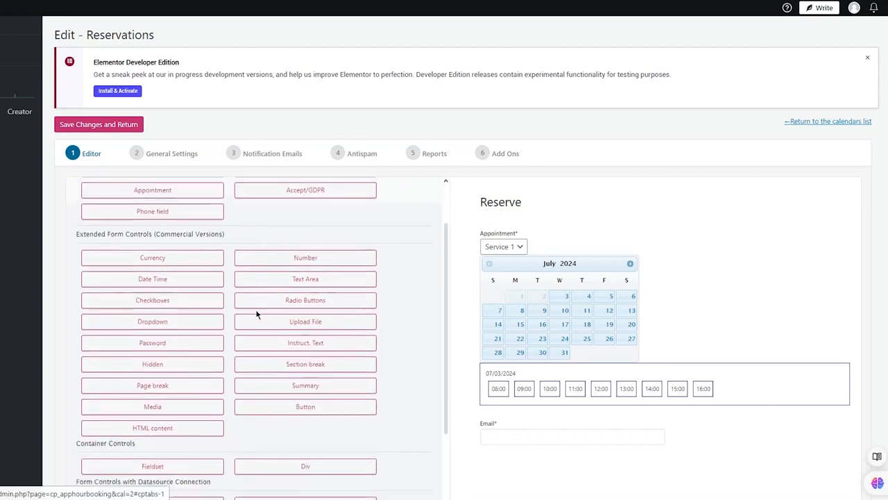
pyautogui.scroll(-3, 256, 315)
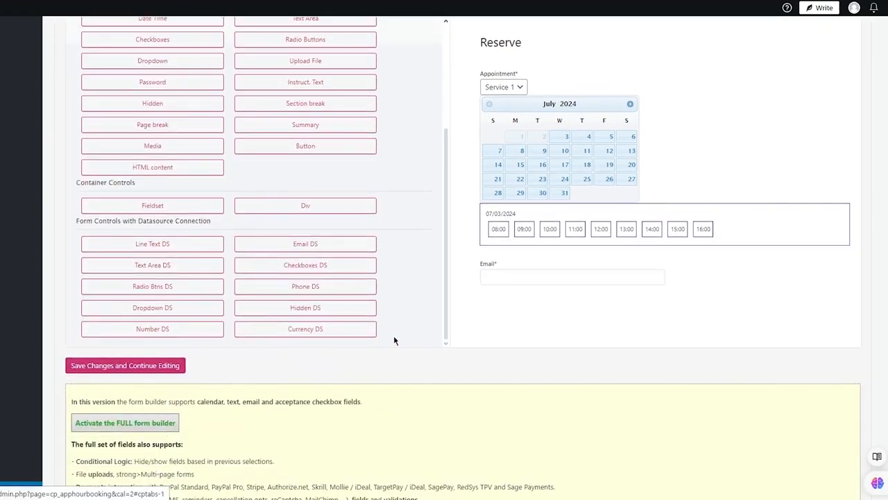
pyautogui.scroll(10, 393, 335)
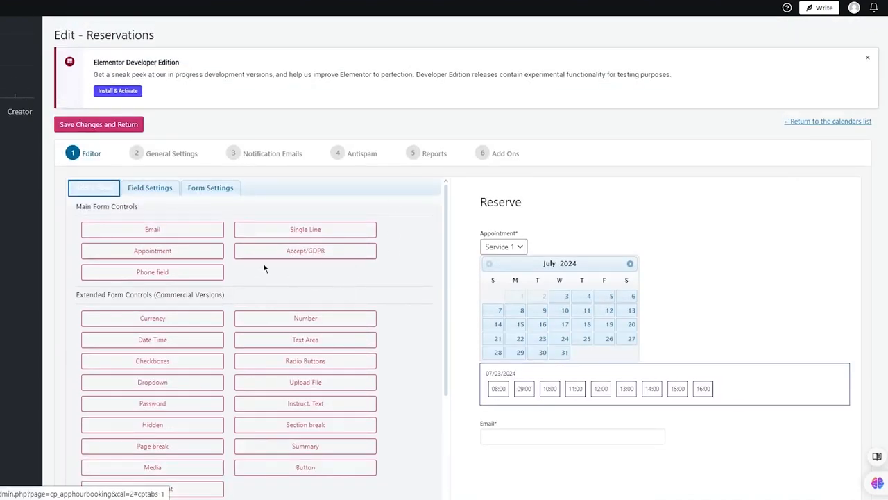
pyautogui.scroll(-3, 183, 245)
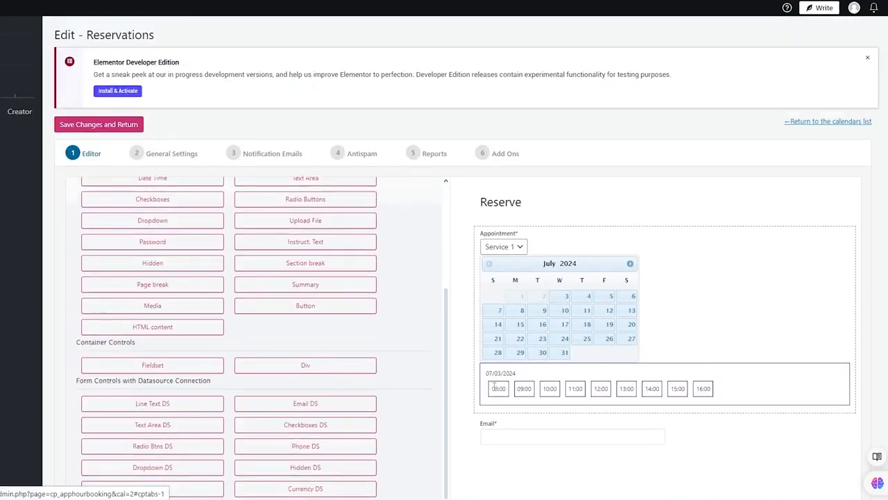
pyautogui.scroll(-3, 494, 387)
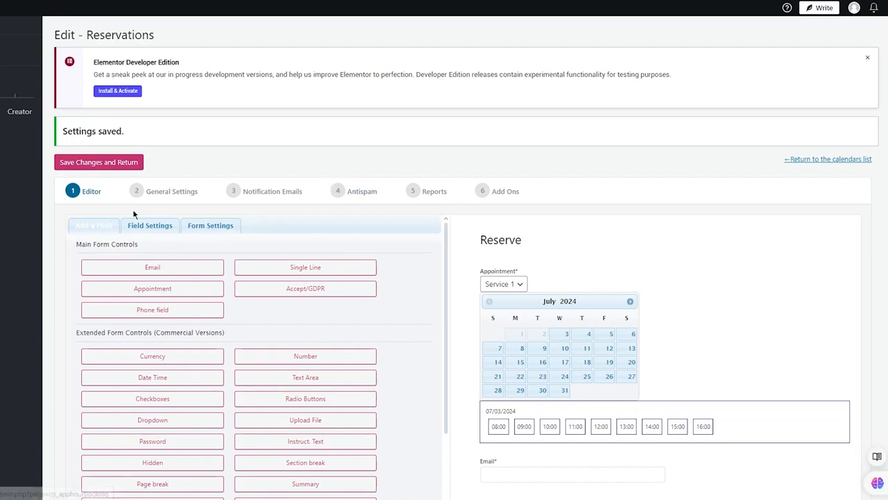
# Review the calendar's general settings, from the confirmation page and booking status to payment and user access, and open its notification email settings.
pyautogui.click(154, 196)
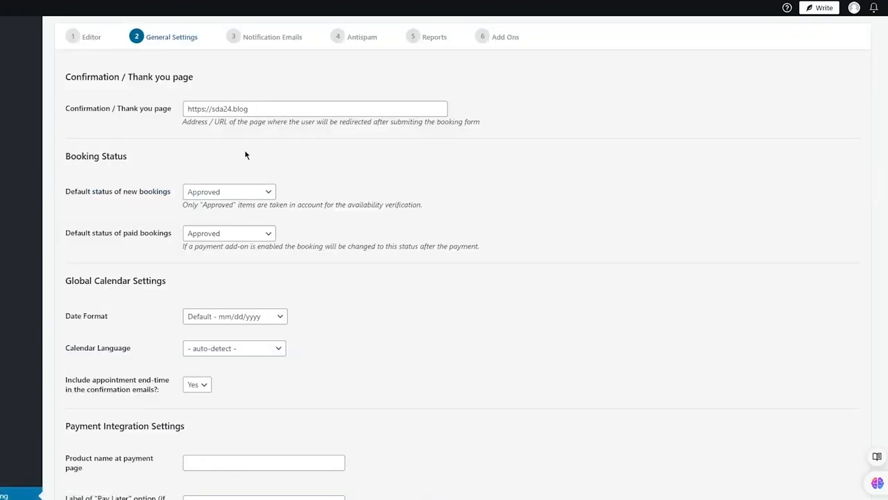
pyautogui.click(306, 109)
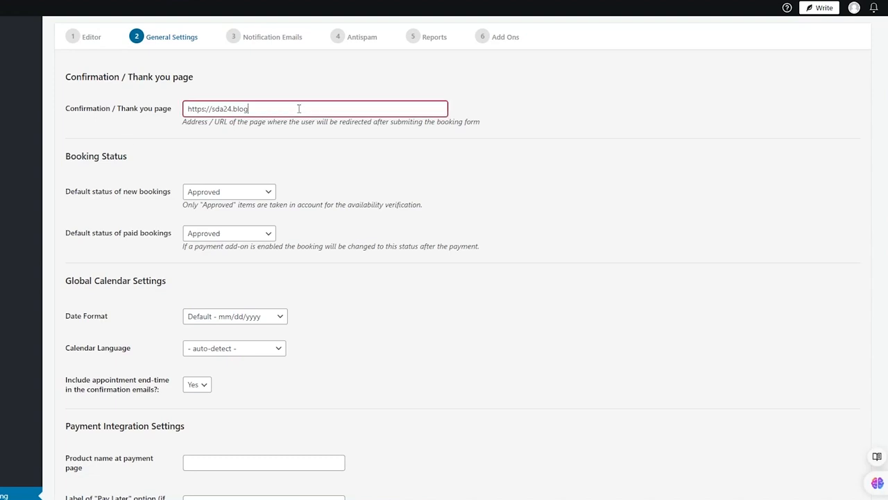
pyautogui.click(410, 63)
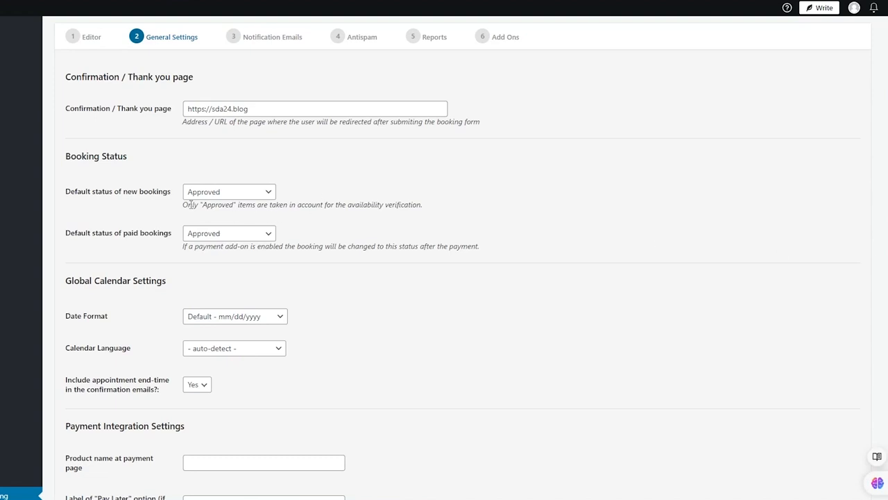
pyautogui.scroll(-4, 248, 234)
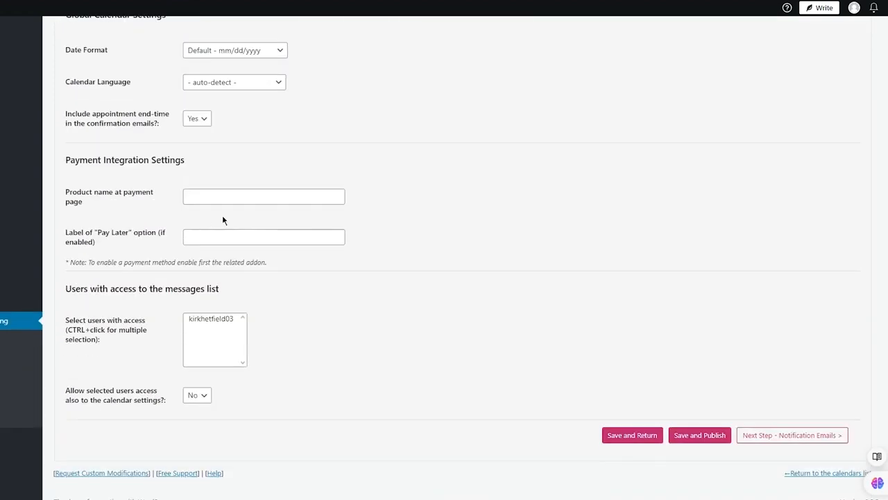
pyautogui.scroll(6, 223, 216)
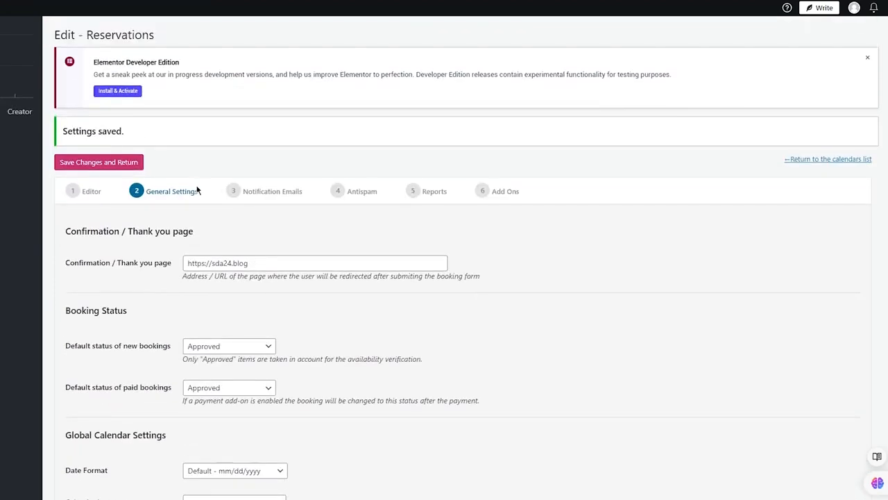
pyautogui.click(238, 191)
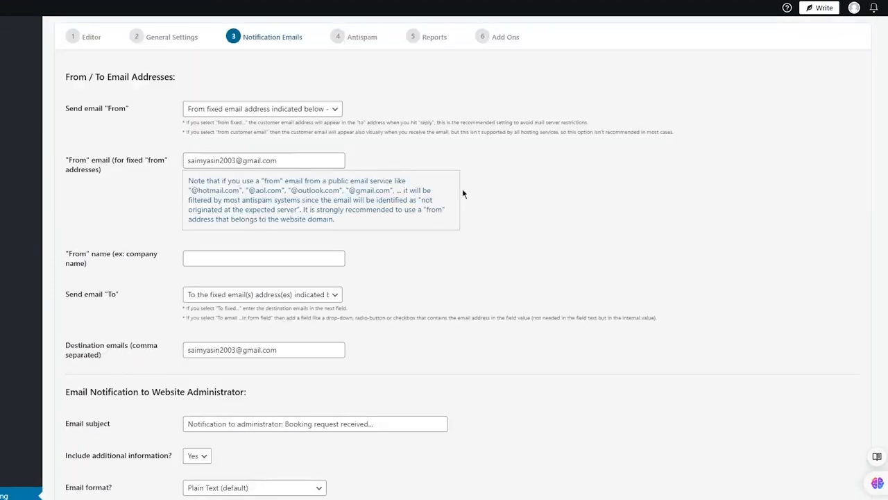
# Review the calendar's antispam, reports and add-on settings, then look through the form editor's field controls, labels and texts.
pyautogui.click(350, 35)
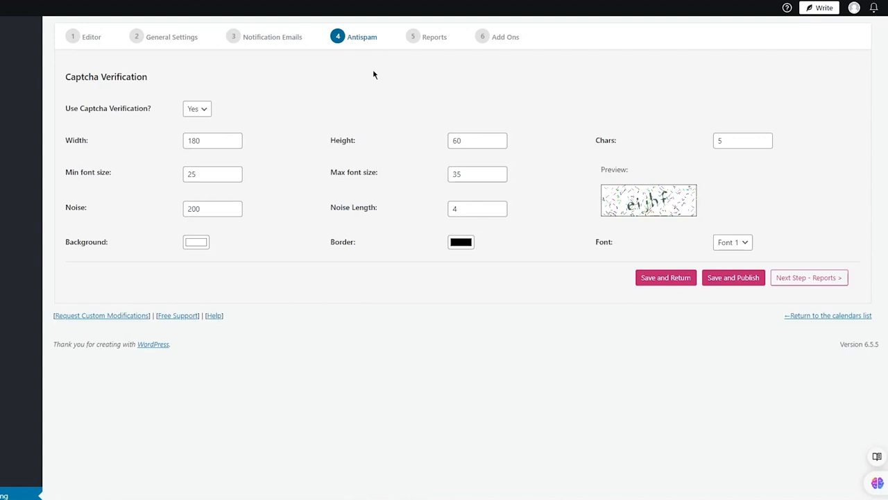
pyautogui.click(431, 40)
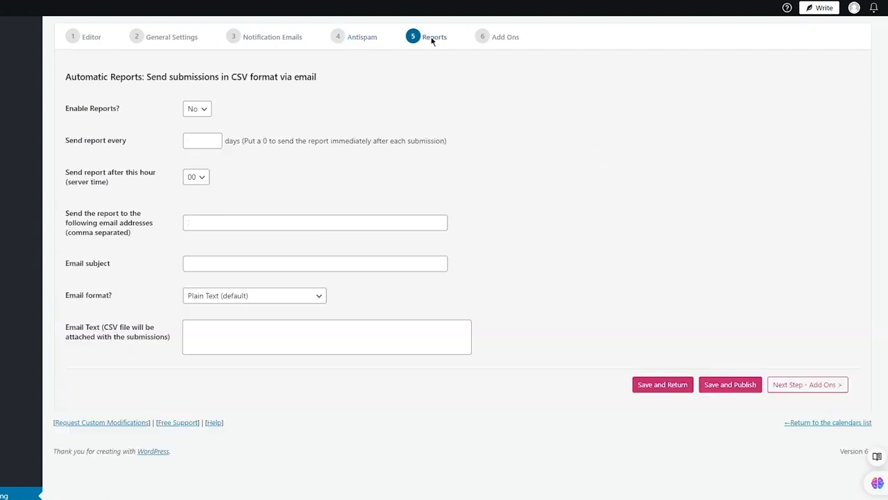
pyautogui.moveTo(500, 39); pyautogui.dragTo(482, 42)
pyautogui.click(489, 38)
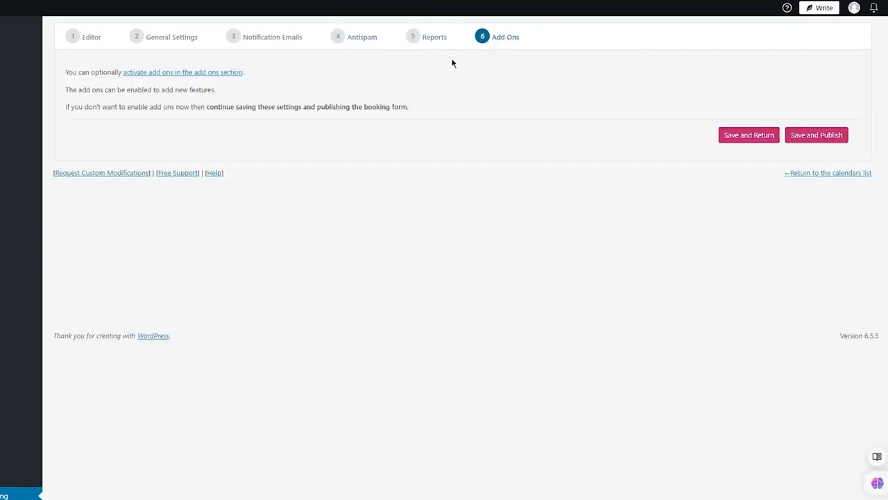
pyautogui.click(93, 40)
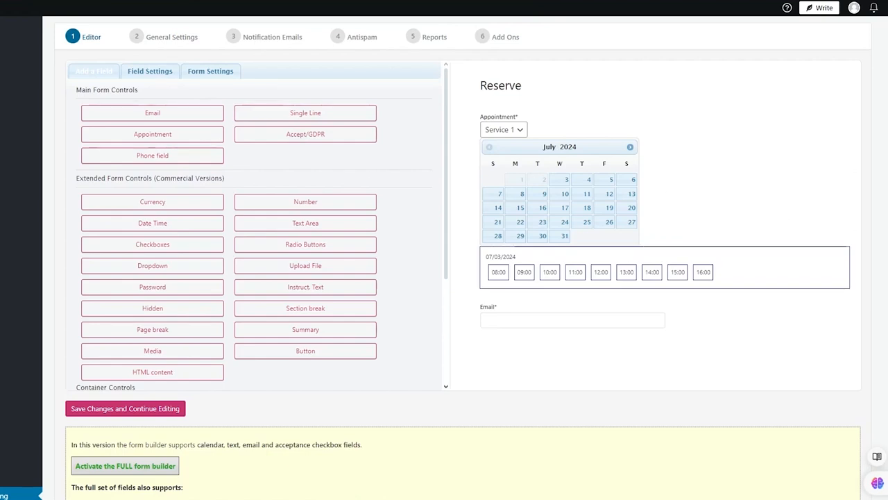
pyautogui.scroll(-8, 412, 297)
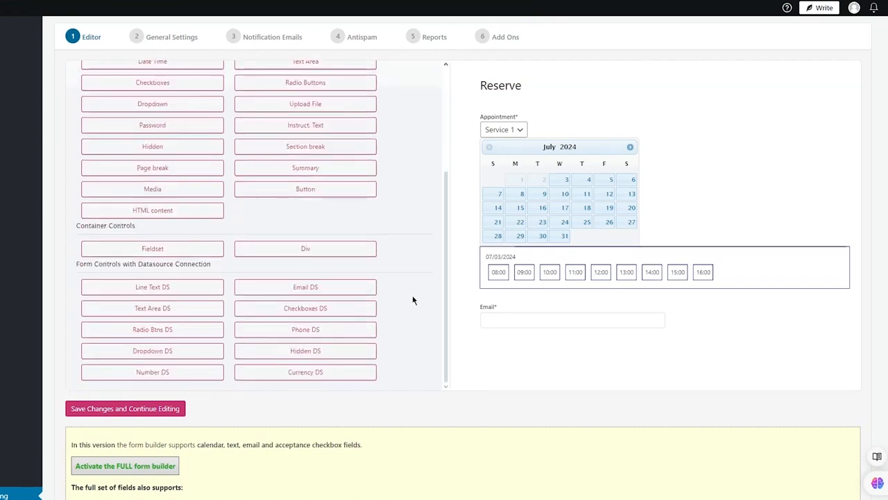
pyautogui.scroll(-3, 314, 280)
pyautogui.scroll(2, 313, 282)
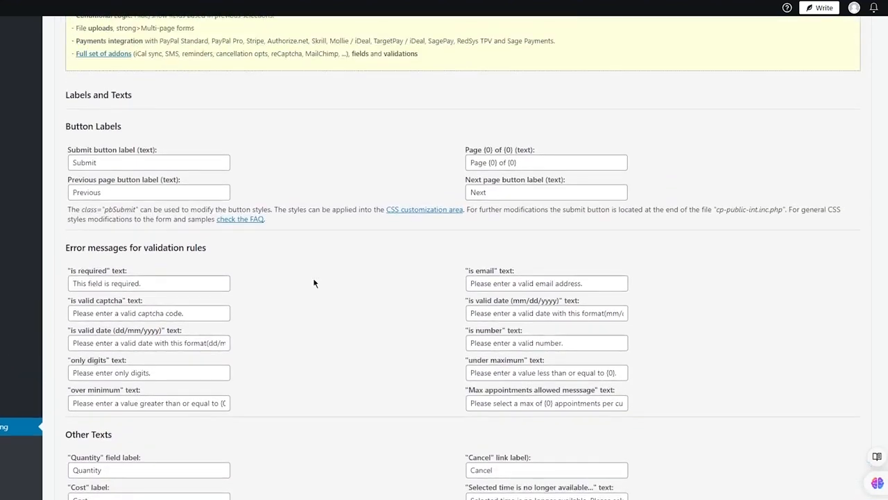
pyautogui.scroll(-2, 313, 283)
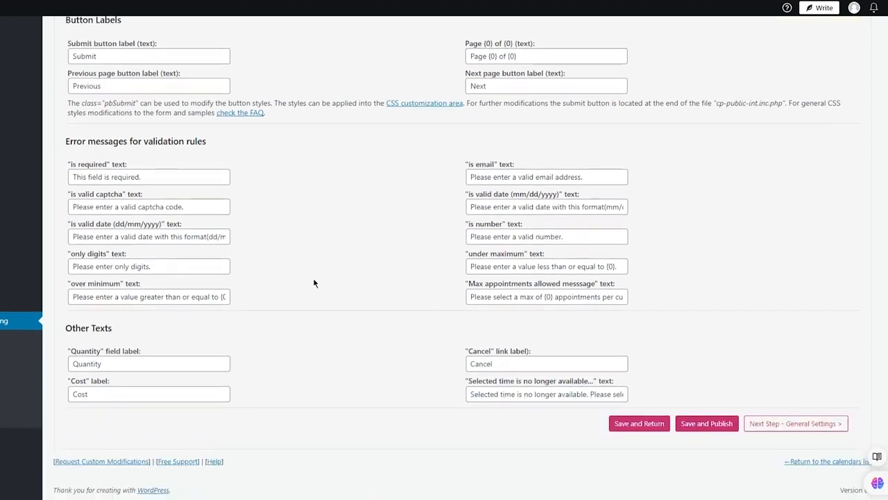
# Save the calendar and publish the Reservations calendar into a new page titled Booking Form.
pyautogui.click(694, 425)
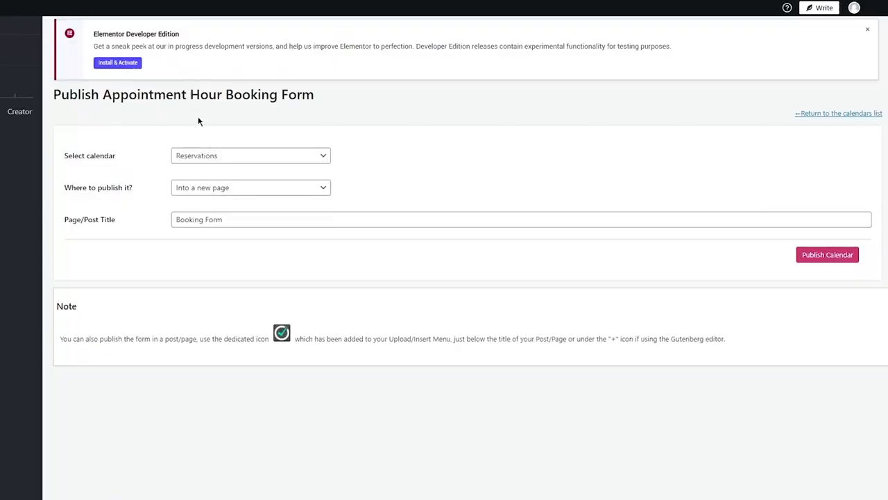
pyautogui.click(285, 156)
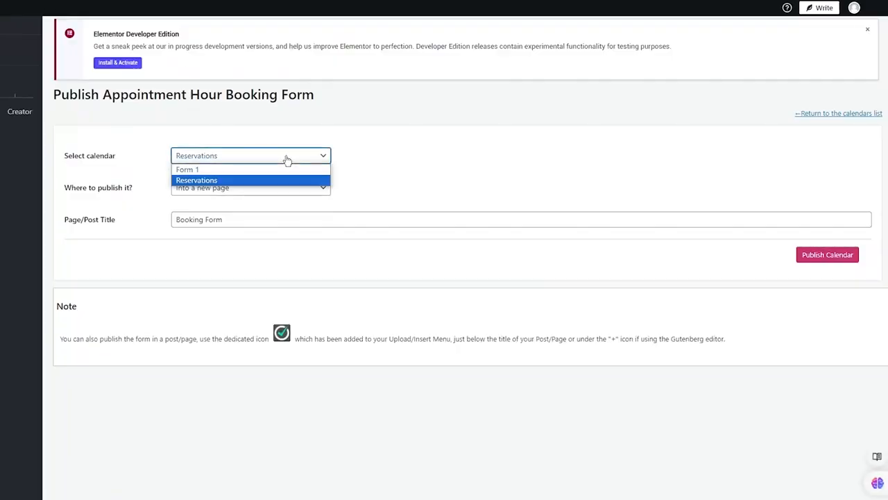
pyautogui.click(286, 160)
pyautogui.click(826, 255)
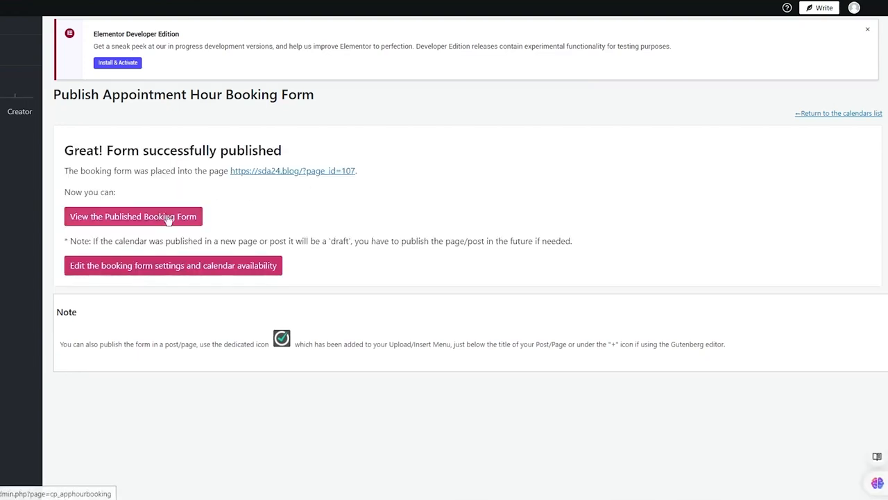
# View the published booking form and choose the 14:00 slot on July 24, 2024 for Service 1.
pyautogui.click(168, 217)
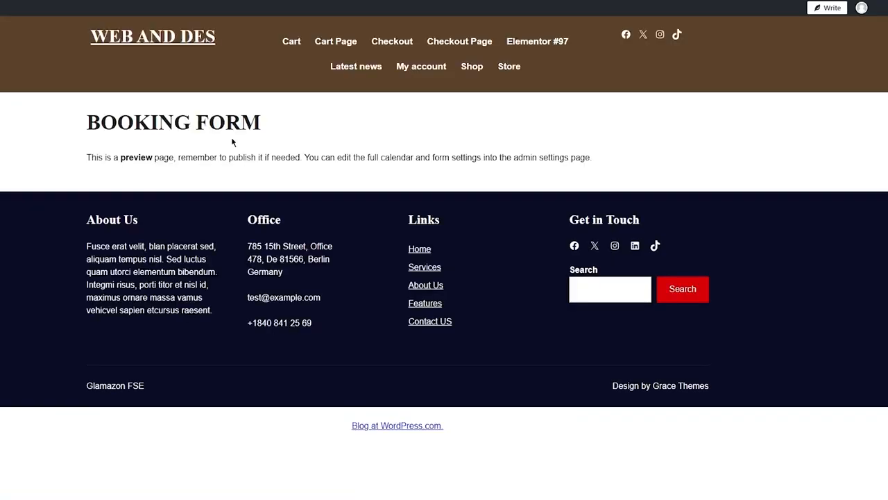
pyautogui.scroll(-2, 701, 205)
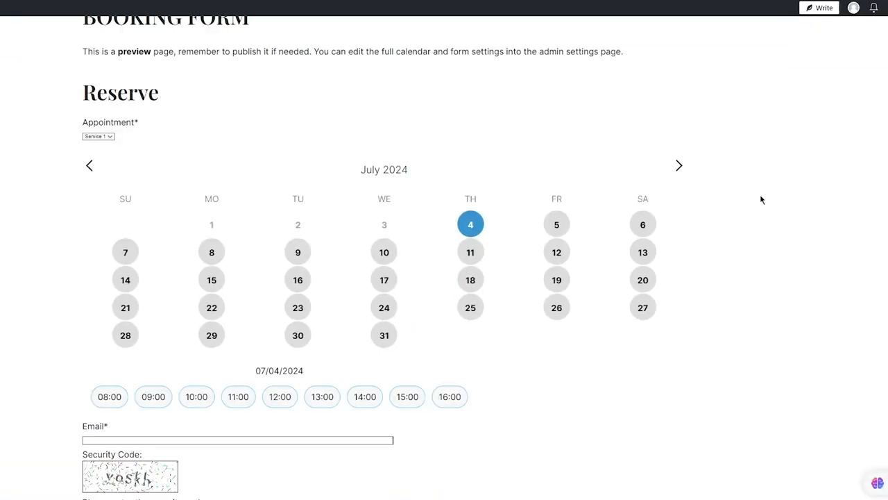
pyautogui.scroll(-1, 484, 294)
pyautogui.click(384, 254)
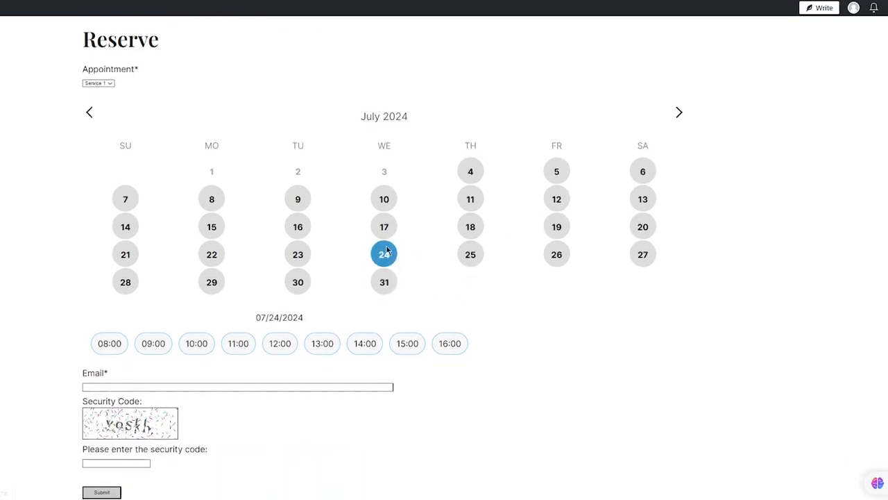
pyautogui.click(367, 345)
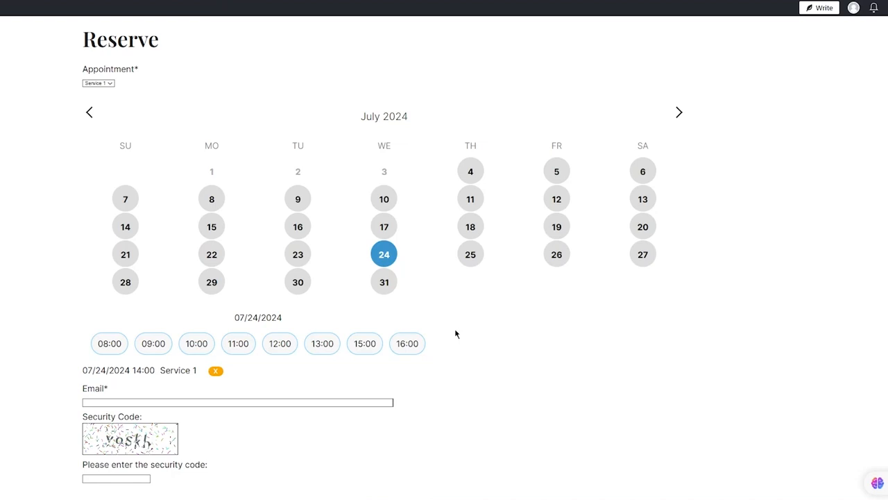
# Fill in the customer's email and the captcha security code, and submit the booking.
pyautogui.scroll(-2, 455, 333)
pyautogui.click(122, 297)
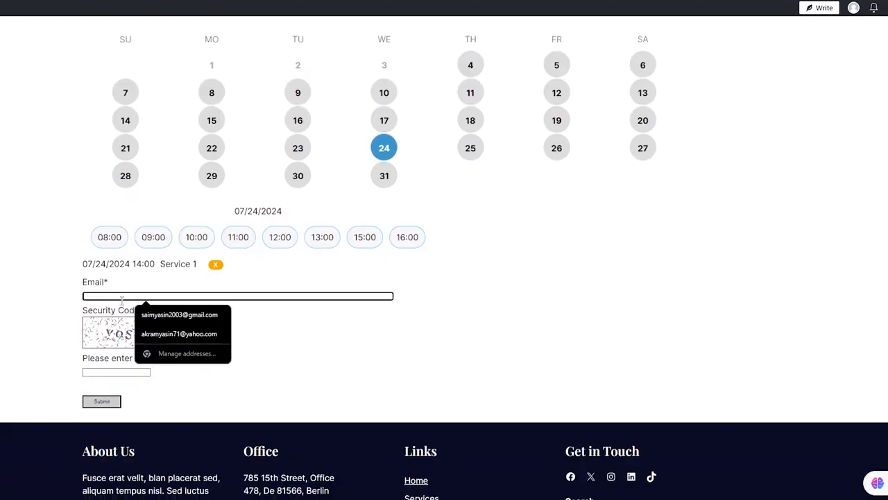
pyautogui.click(159, 313)
pyautogui.click(87, 372)
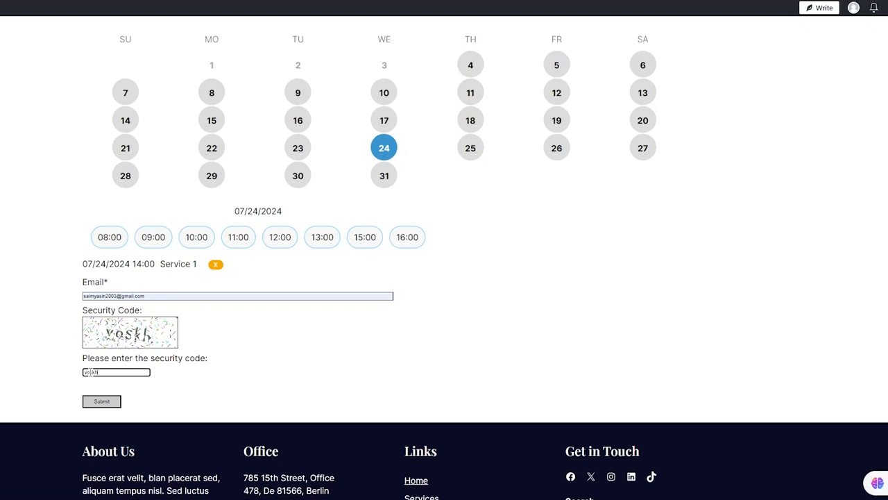
pyautogui.click(93, 401)
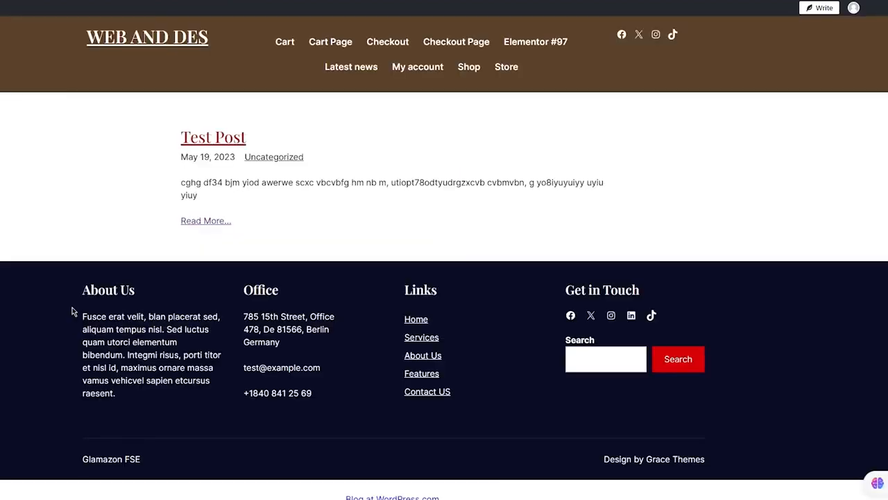
# Return to the Appointment Hour Booking calendars list and open the booking orders of the Reservations calendar.
pyautogui.moveTo(150, 240); pyautogui.dragTo(703, 145)
pyautogui.click(703, 145)
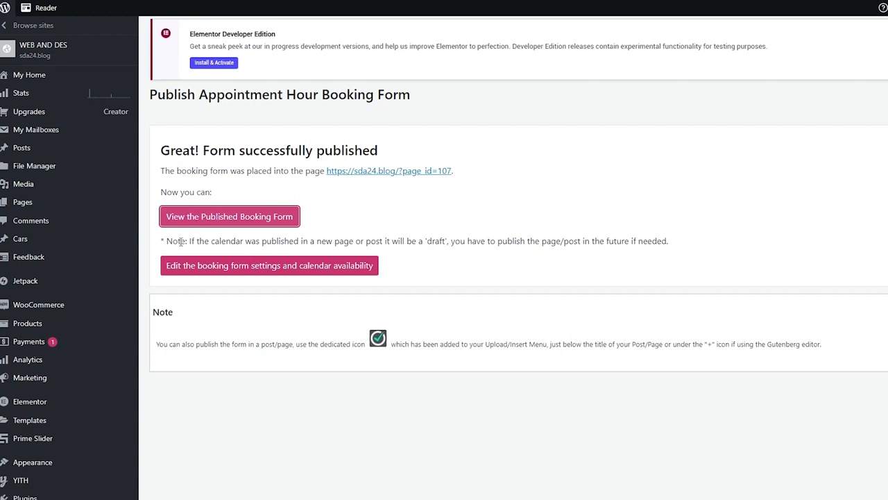
pyautogui.scroll(-4, 72, 244)
pyautogui.scroll(-1, 72, 244)
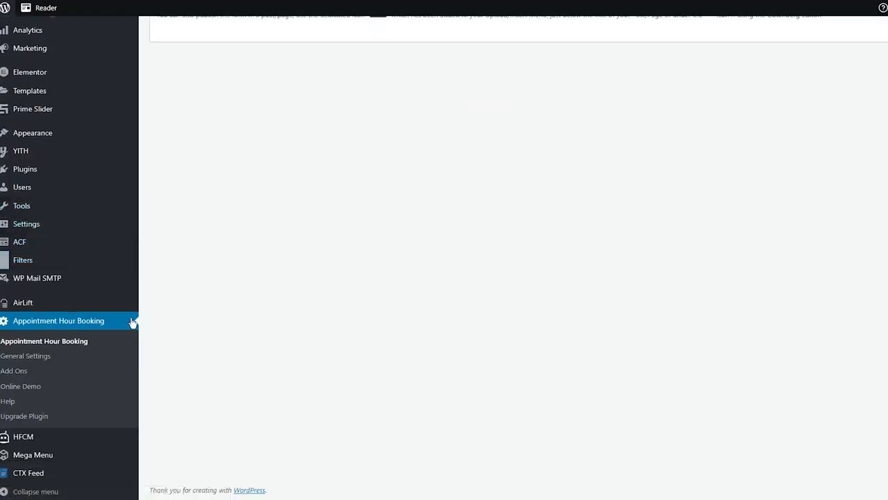
pyautogui.click(69, 342)
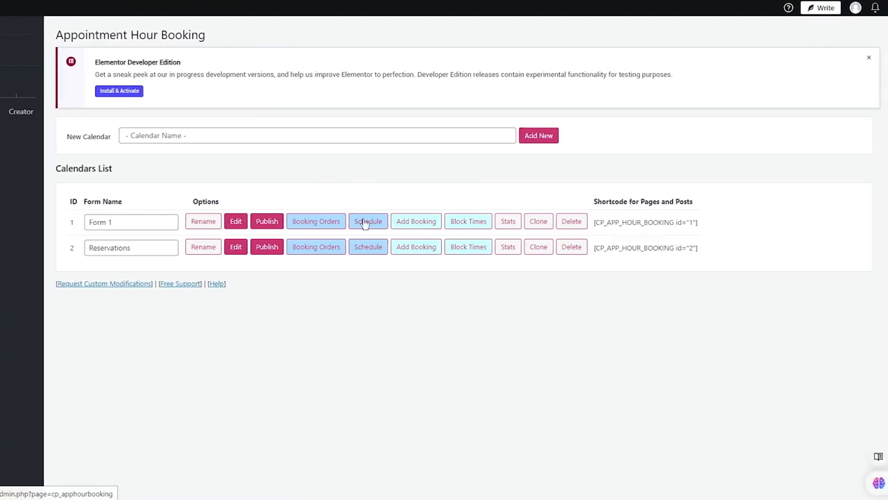
pyautogui.click(321, 256)
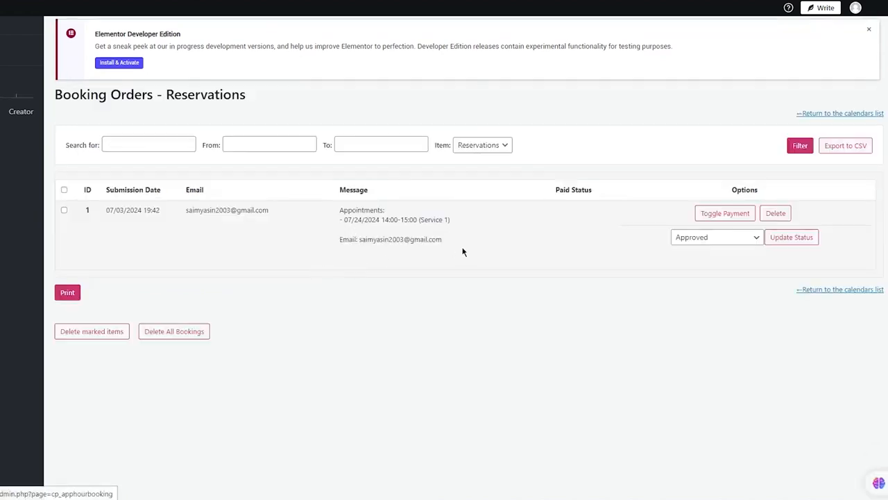
# Check the booking order's details and status options, keep it Approved, and toggle its payment to Paid.
pyautogui.moveTo(464, 252); pyautogui.dragTo(339, 190)
pyautogui.click(406, 220)
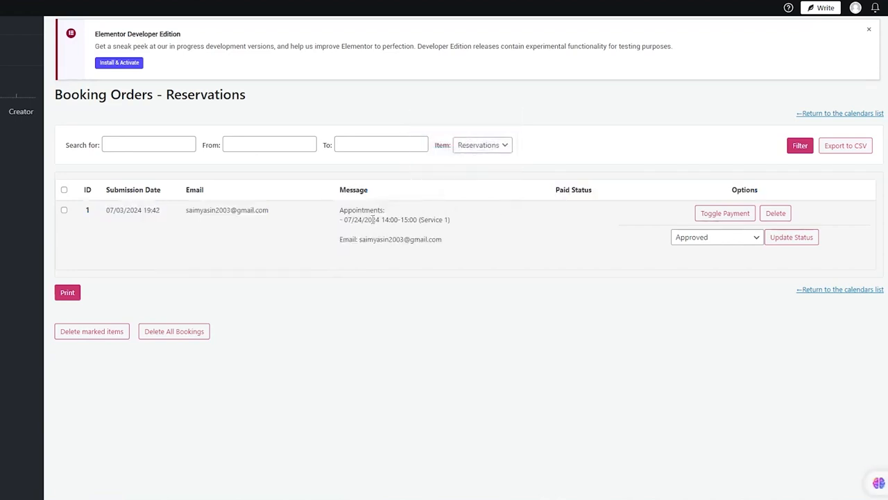
pyautogui.moveTo(282, 217); pyautogui.dragTo(149, 224)
pyautogui.click(124, 232)
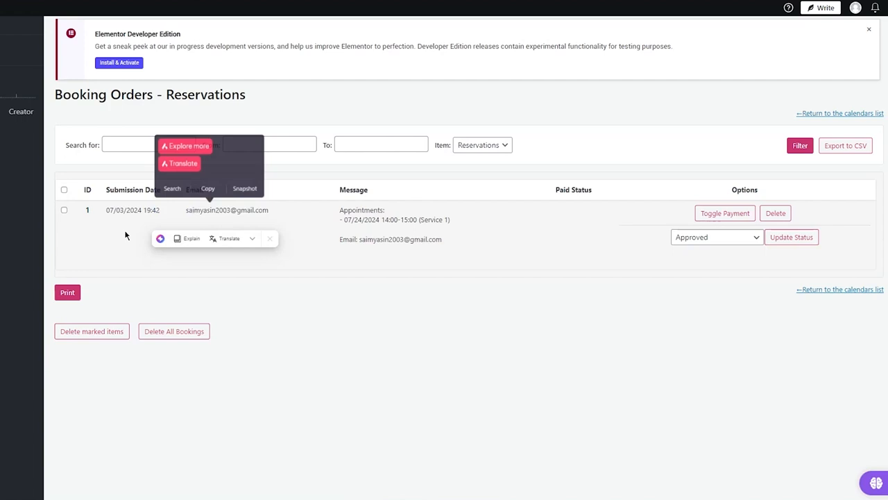
pyautogui.click(709, 238)
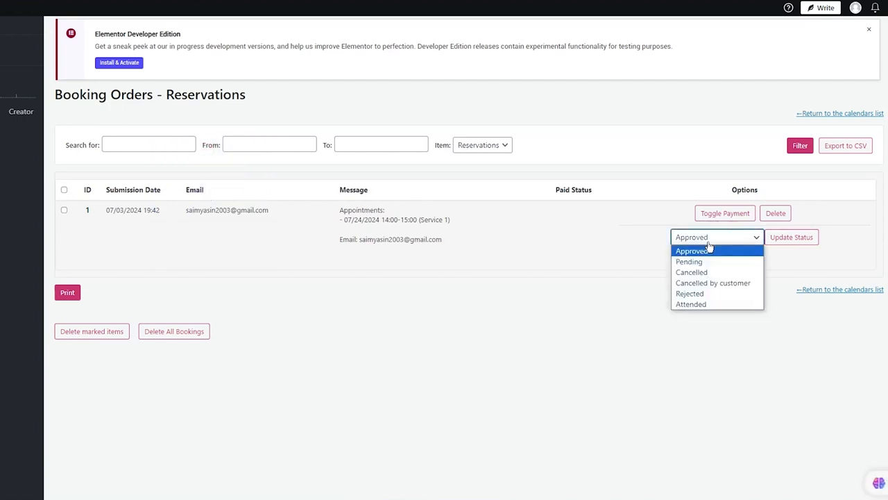
pyautogui.click(711, 236)
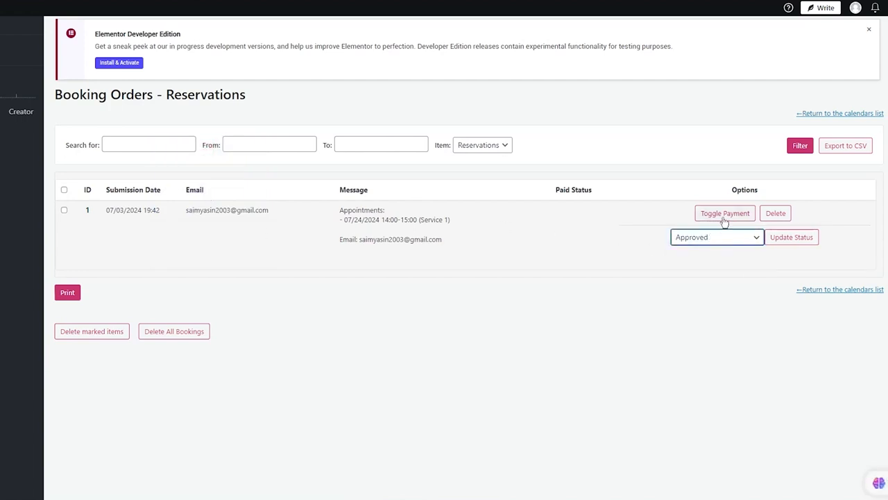
pyautogui.click(724, 219)
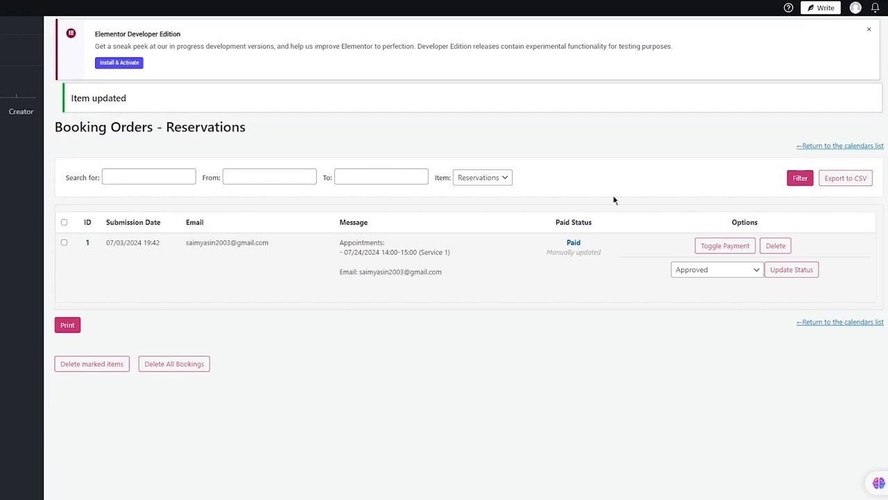
pyautogui.moveTo(614, 200); pyautogui.dragTo(490, 287)
pyautogui.click(512, 289)
# Go to the Elementor home screen in the WordPress dashboard and create a new page.
pyautogui.scroll(-3, 48, 204)
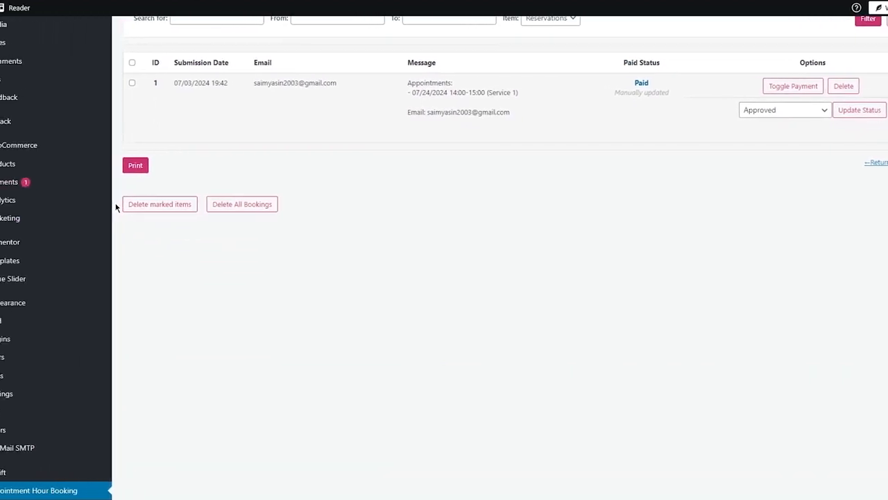
pyautogui.moveTo(4, 241)
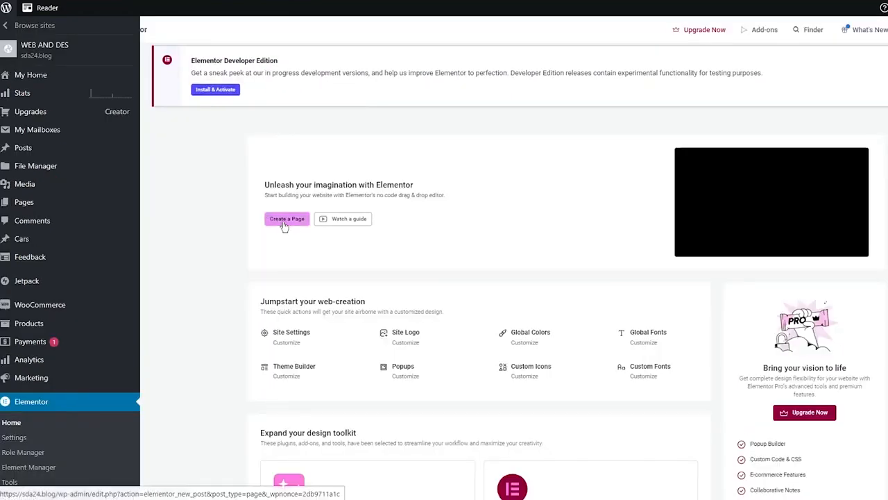
pyautogui.click(284, 223)
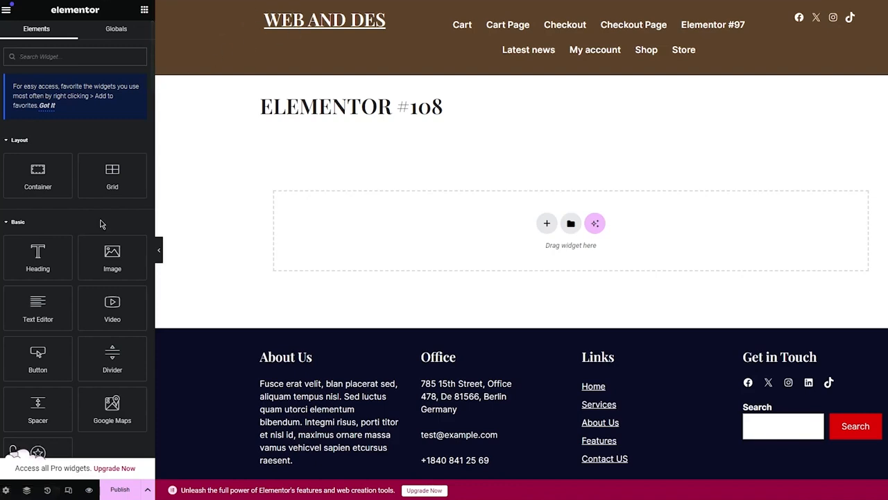
# Add the Appointment Hour Booking widget to the empty page section and set its form to Reservations.
pyautogui.scroll(-3, 96, 220)
pyautogui.scroll(-15, 98, 224)
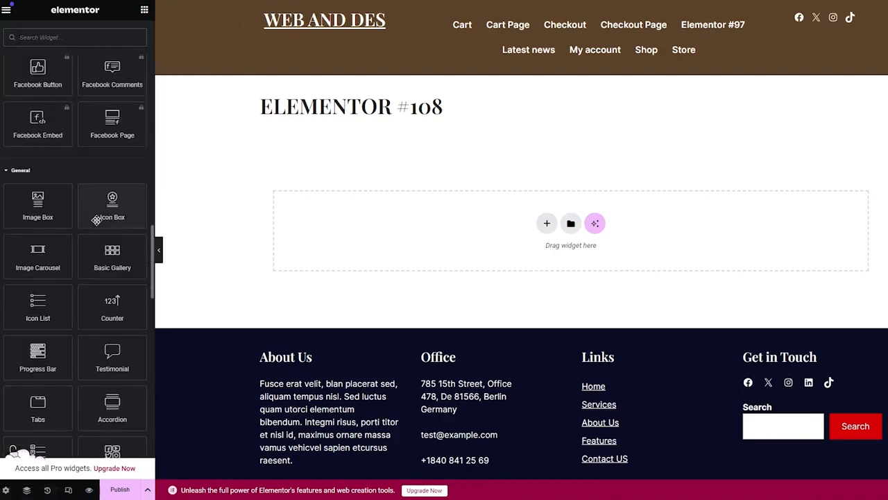
pyautogui.scroll(3, 96, 220)
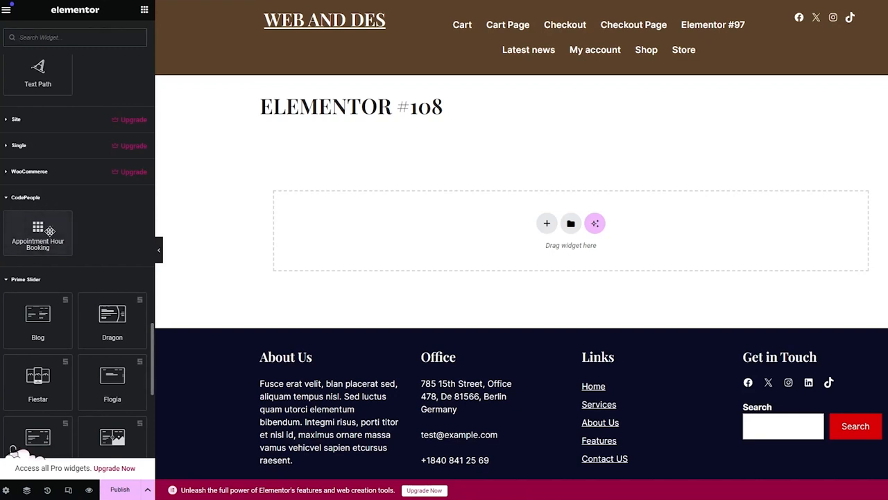
pyautogui.moveTo(38, 232); pyautogui.dragTo(576, 224)
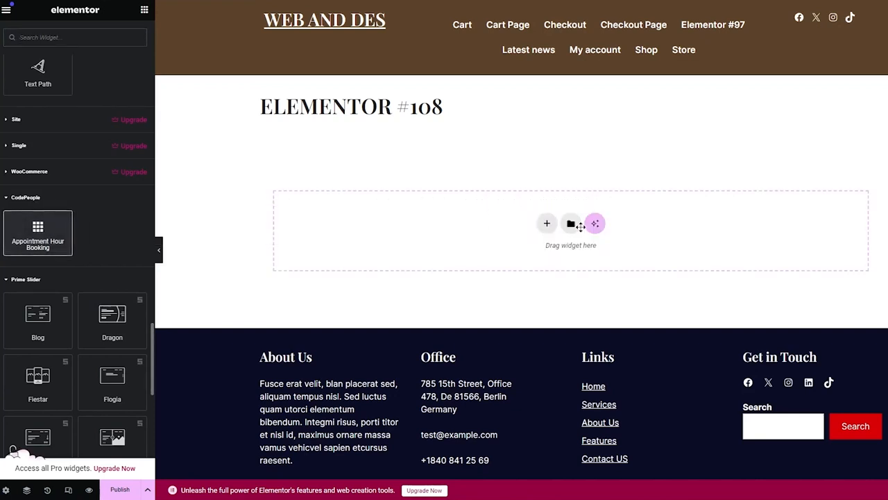
pyautogui.click(97, 97)
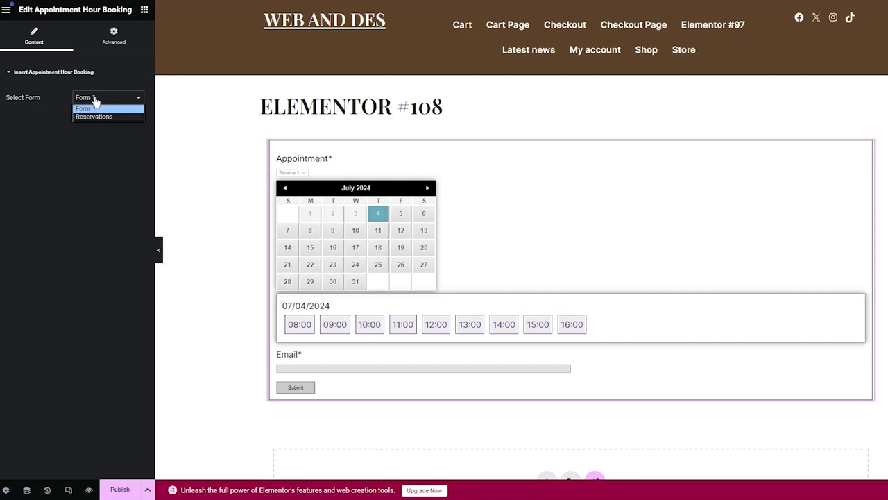
pyautogui.click(94, 117)
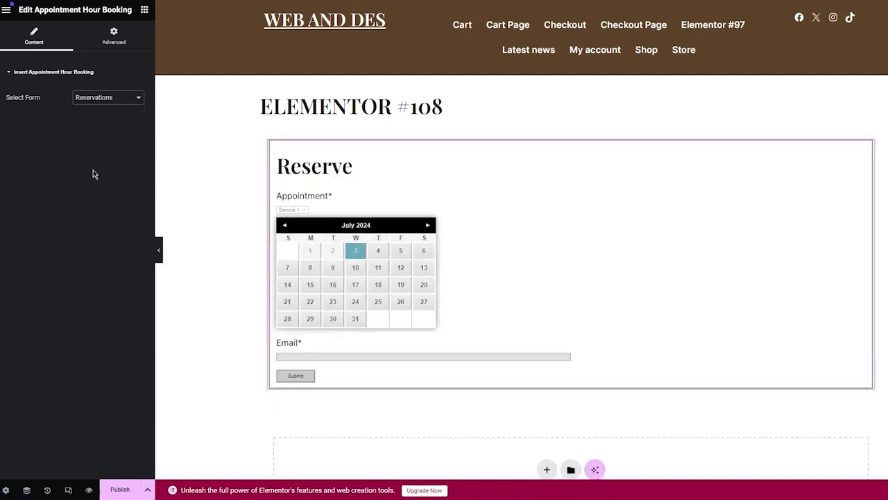
pyautogui.scroll(-1, 388, 211)
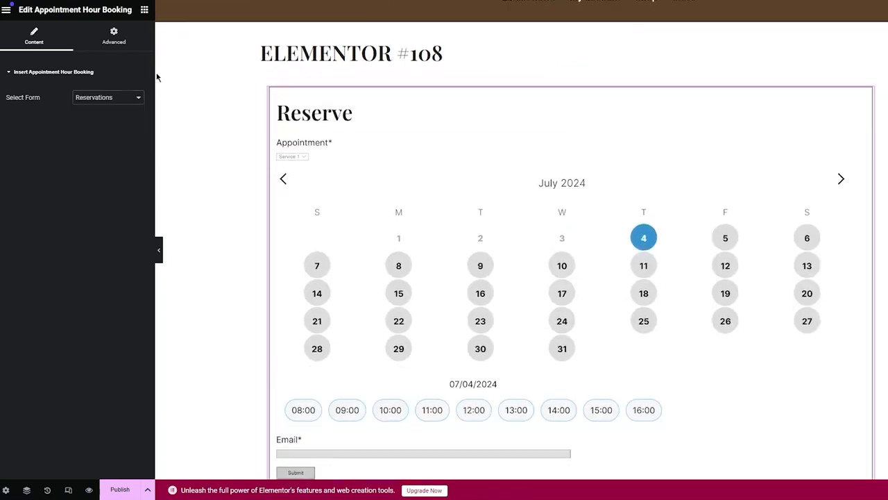
# Set the booking widget's margin to 14 px on all four sides in its advanced layout settings.
pyautogui.click(109, 38)
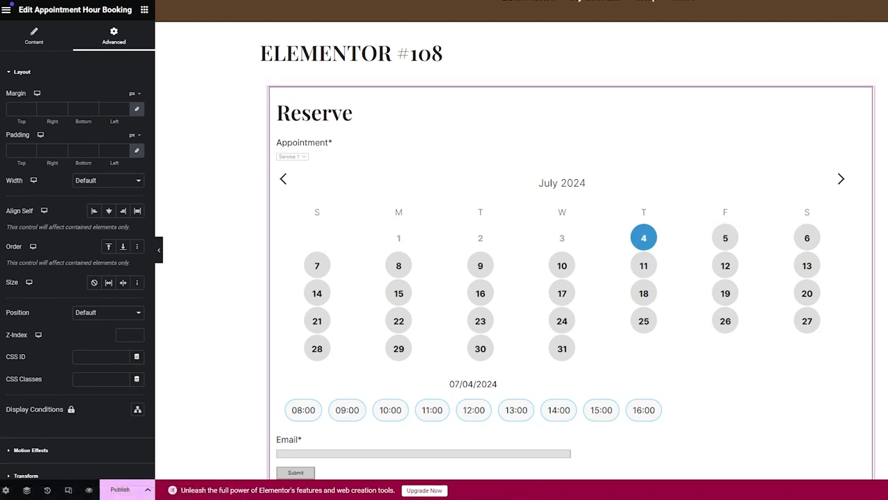
pyautogui.scroll(-6, 570, 278)
pyautogui.scroll(4, 571, 278)
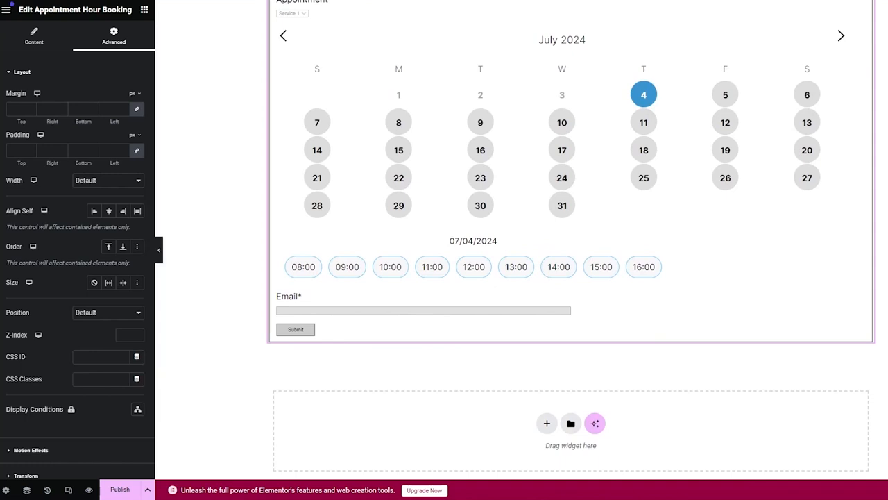
pyautogui.scroll(1, 570, 278)
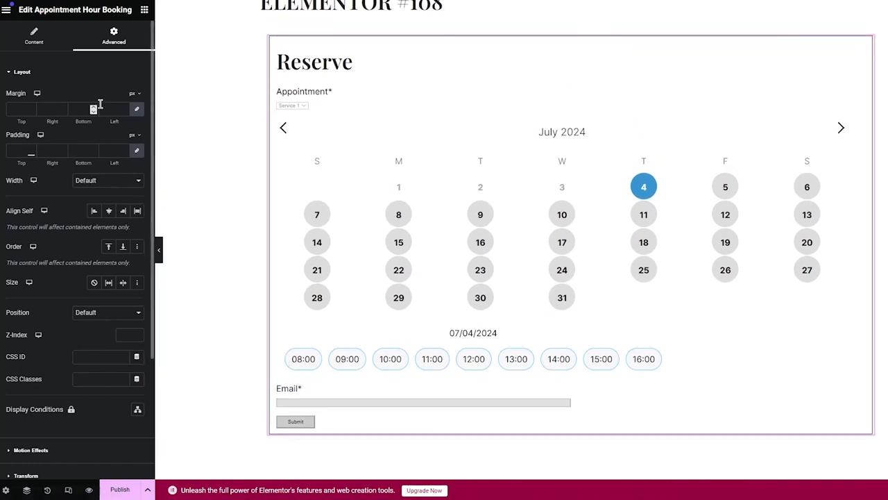
pyautogui.click(124, 109)
pyautogui.write('3')
pyautogui.click(125, 107)
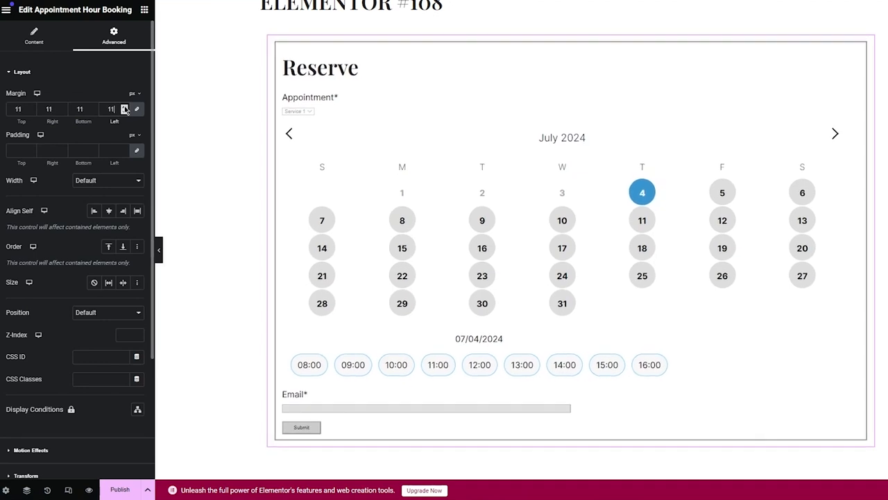
# Set the booking widget's padding to -50 px on all four sides and its self-alignment to center.
pyautogui.click(125, 154)
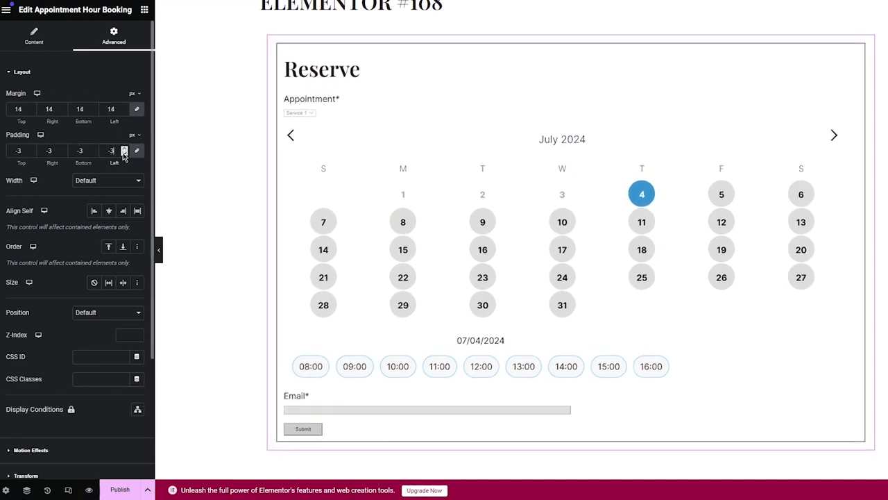
pyautogui.click(124, 153)
pyautogui.click(124, 153)
pyautogui.click(125, 153)
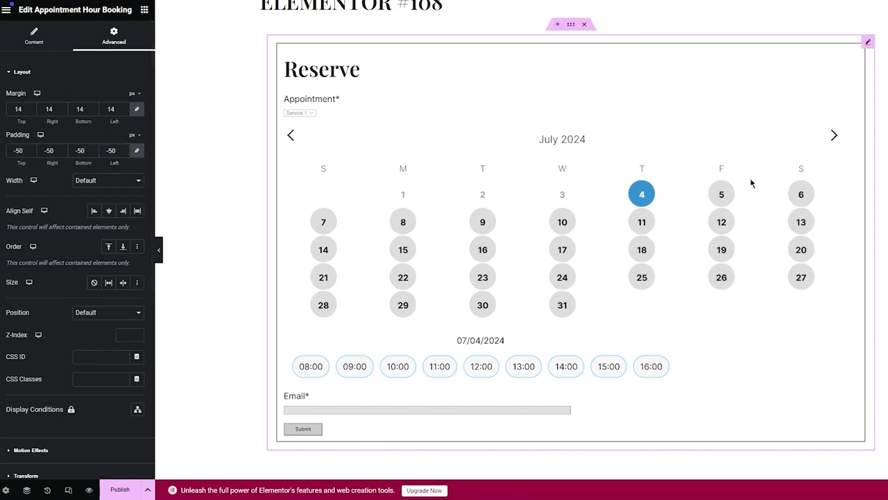
pyautogui.click(109, 211)
# Try the Full Width (100%) and Inline (auto) widths on the booking widget and return it to Default.
pyautogui.click(100, 180)
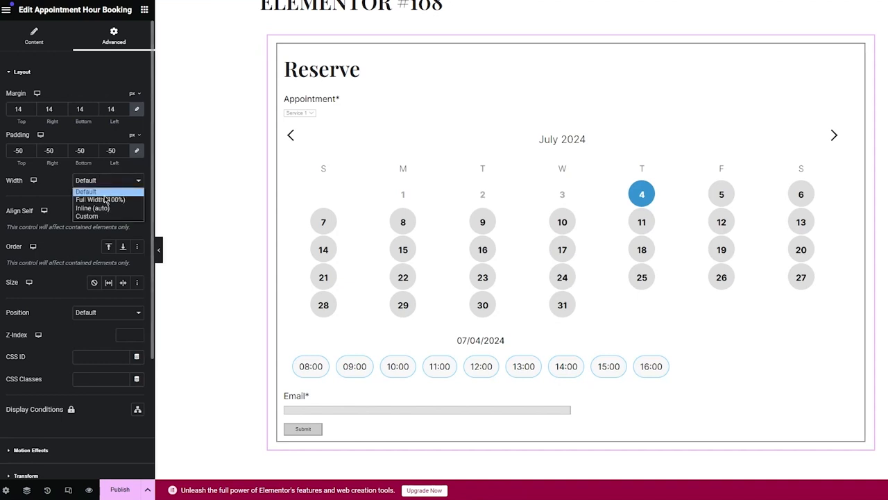
pyautogui.click(103, 200)
pyautogui.click(101, 180)
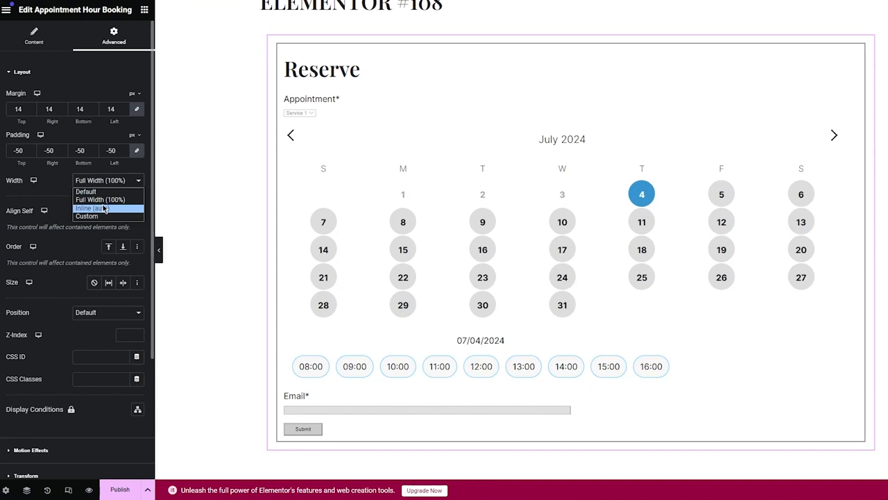
pyautogui.click(101, 208)
pyautogui.click(104, 180)
pyautogui.click(106, 192)
# Look through the booking widget's remaining advanced settings, examining the Motion Effects and Transform options.
pyautogui.scroll(-2, 111, 194)
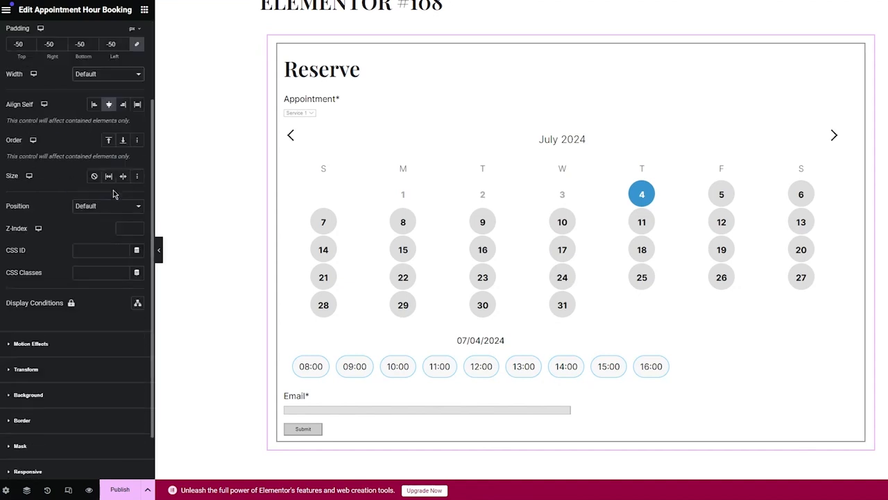
pyautogui.scroll(-1, 114, 194)
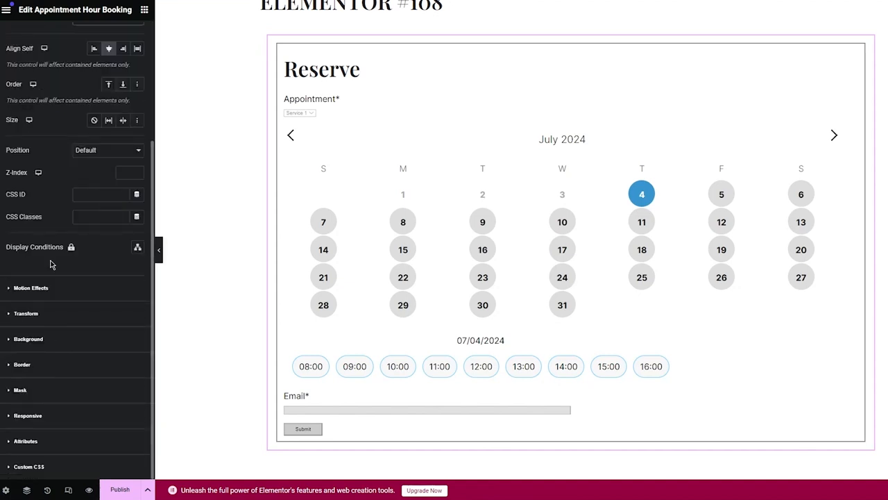
pyautogui.scroll(3, 50, 262)
pyautogui.click(21, 81)
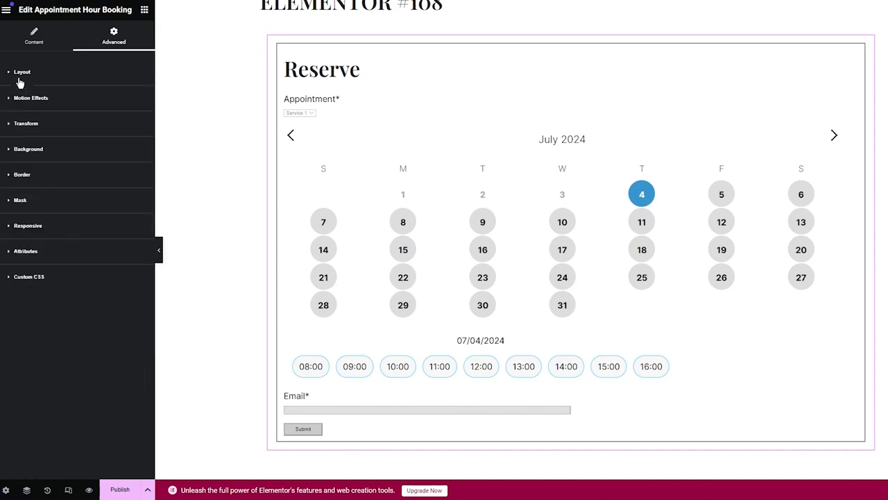
pyautogui.click(26, 95)
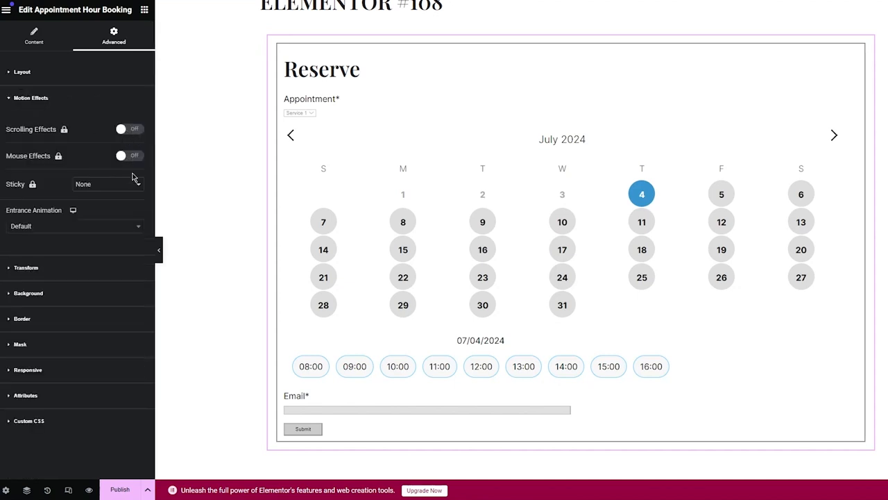
pyautogui.click(54, 98)
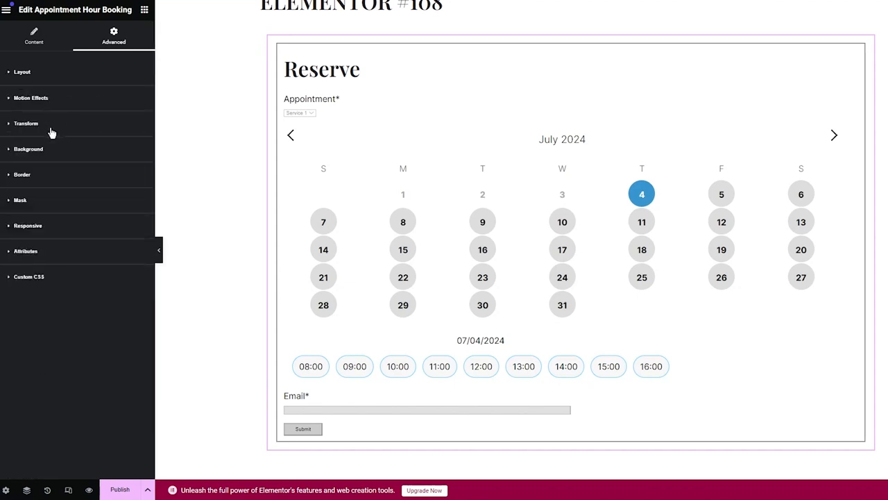
pyautogui.click(51, 128)
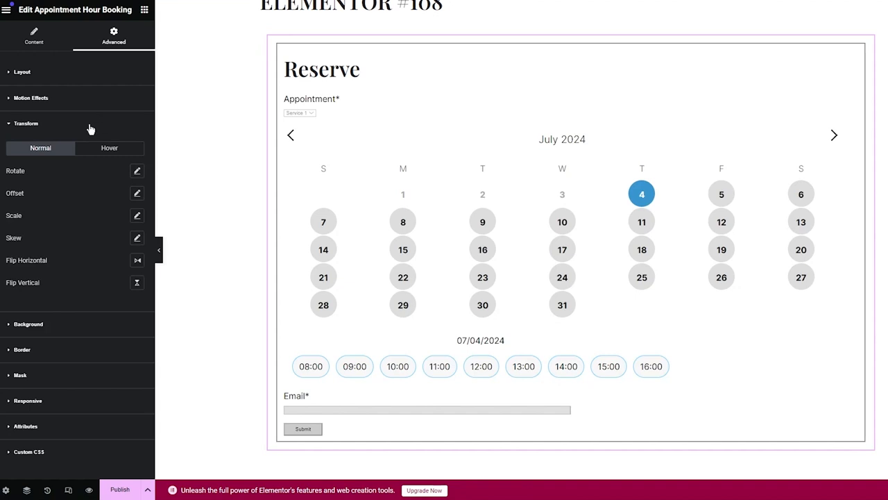
pyautogui.click(69, 125)
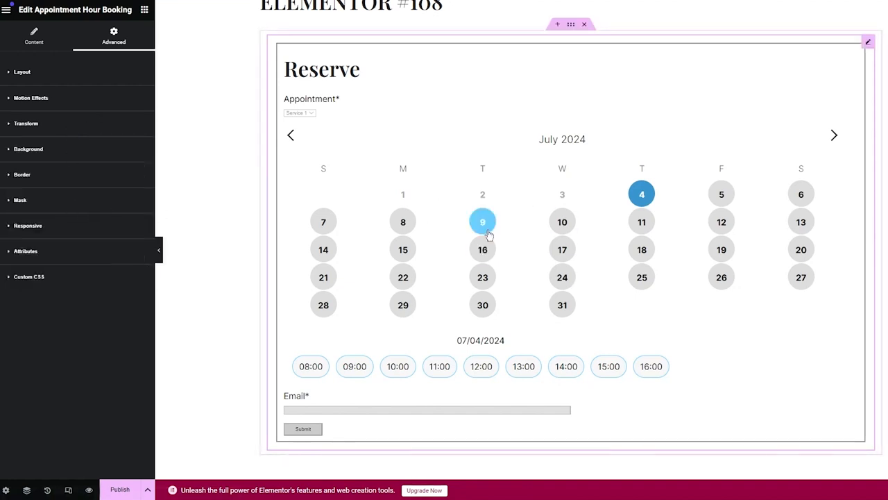